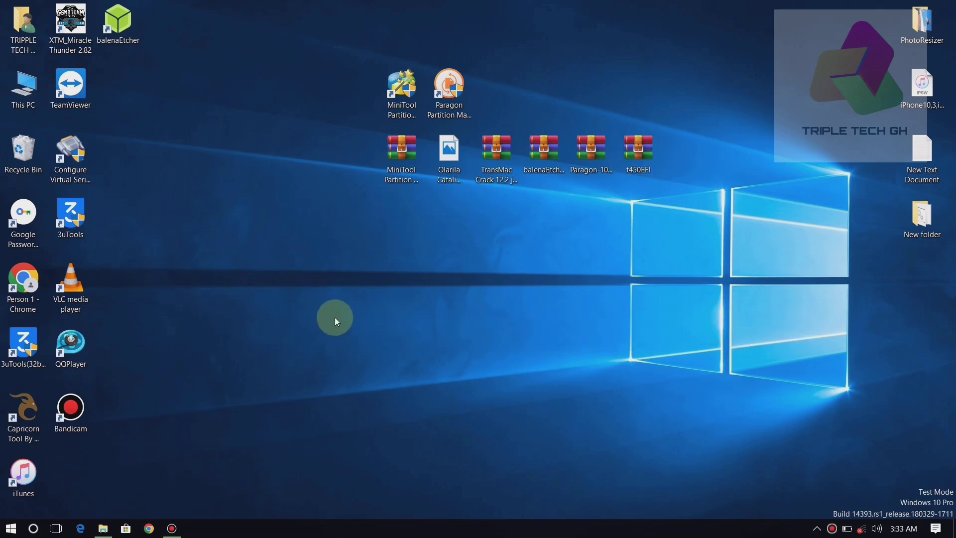
# - Check the Olarila Catalina 10.5.7 image on the desktop and the contents of the TV DRIVE (F:) drive
pyautogui.click(448, 164)
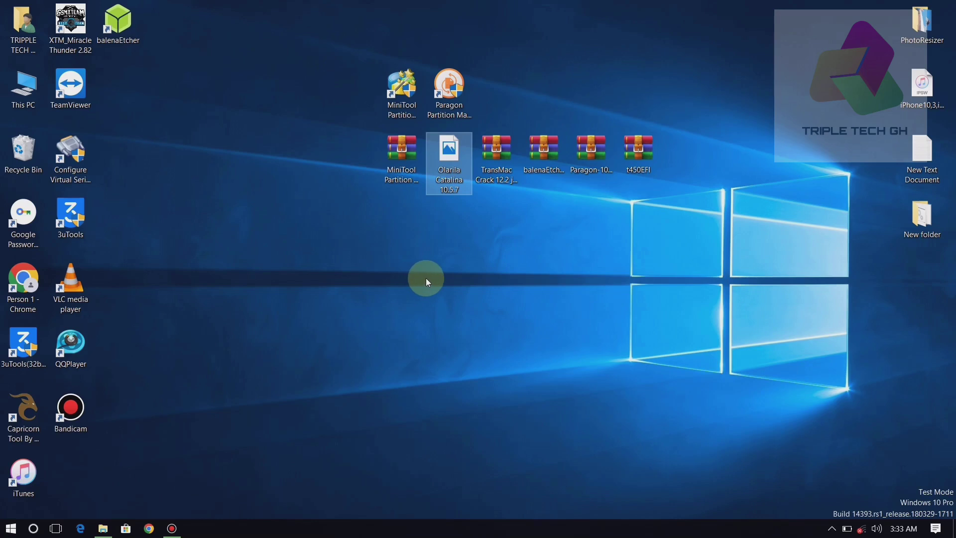
pyautogui.doubleClick(28, 95)
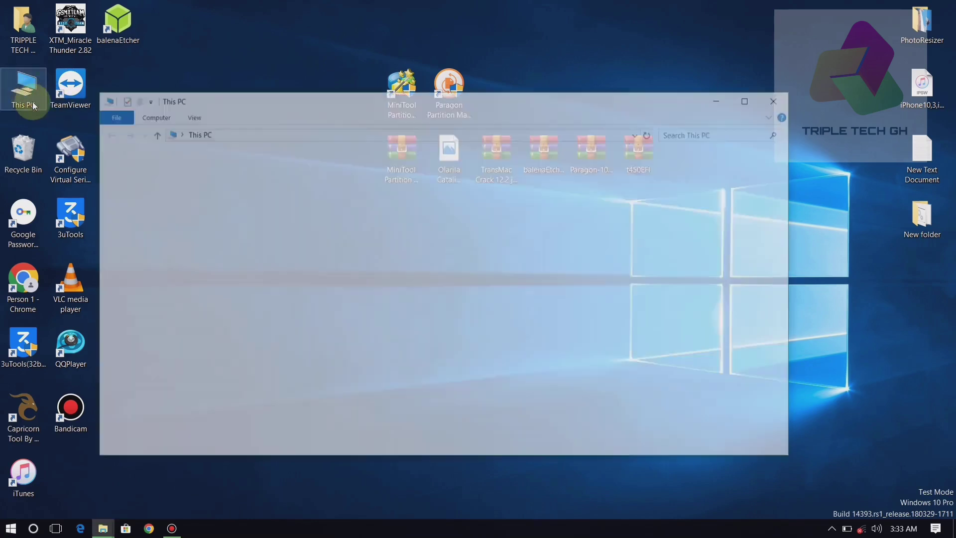
pyautogui.doubleClick(275, 315)
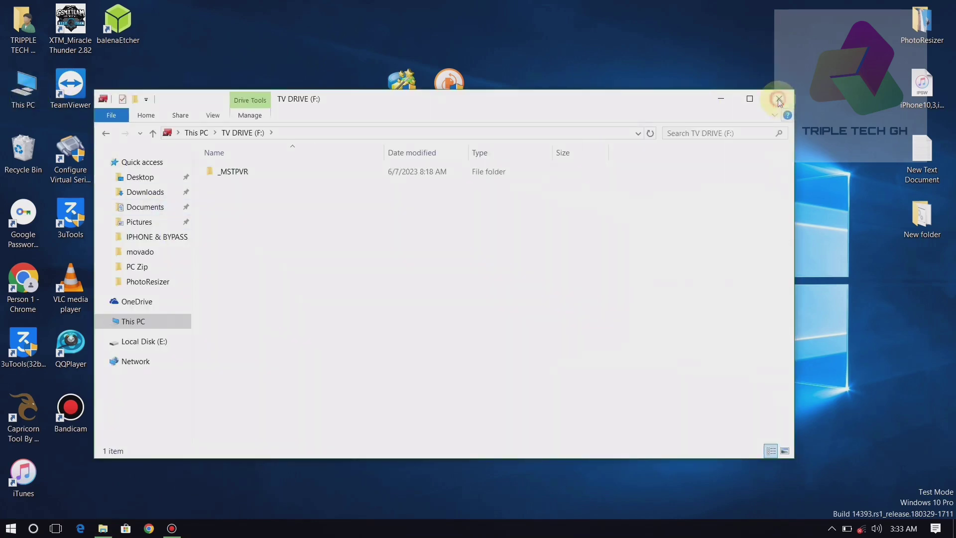
pyautogui.click(779, 99)
# - Place the balenaEtcher shortcut beside the other tools on the desktop and launch it
pyautogui.moveTo(363, 63); pyautogui.dragTo(685, 213)
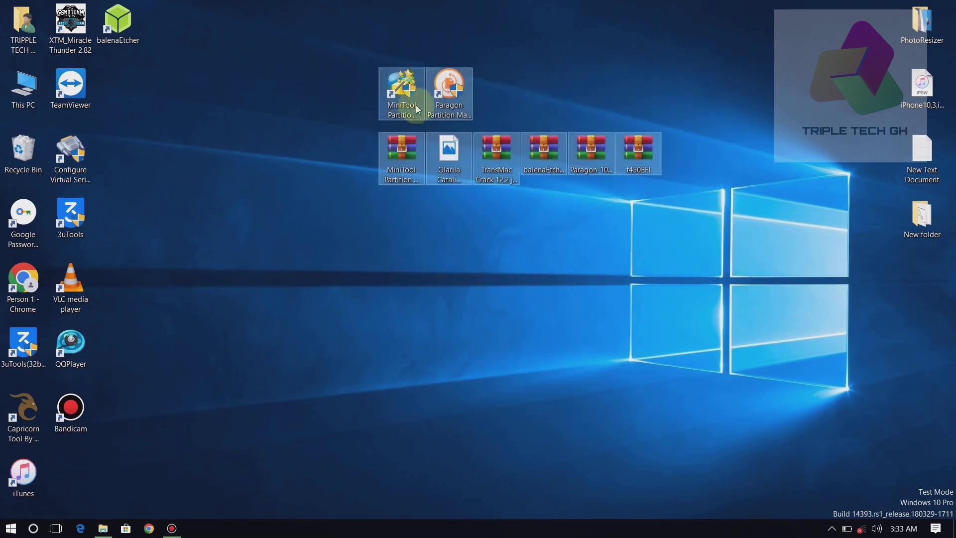
pyautogui.click(529, 85)
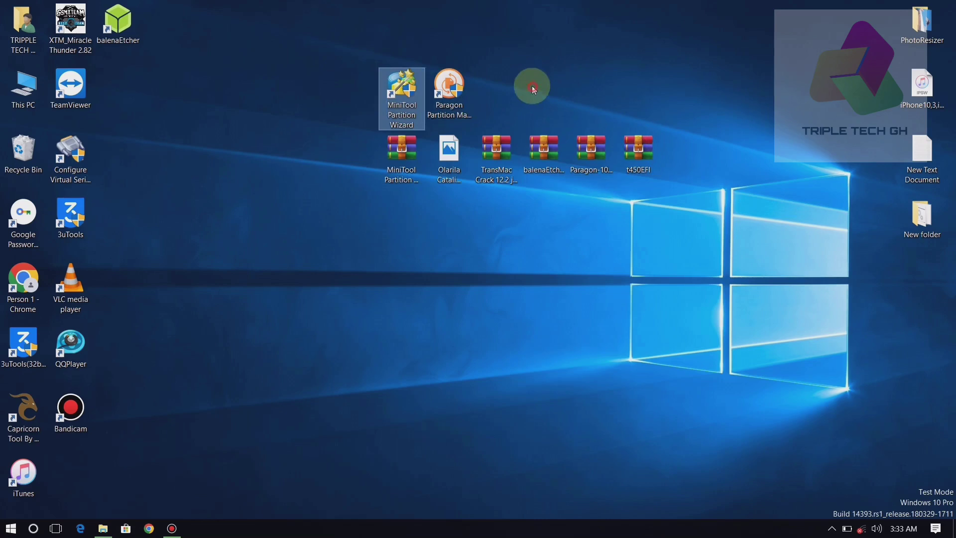
pyautogui.moveTo(118, 25); pyautogui.dragTo(528, 99)
pyautogui.doubleClick(545, 96)
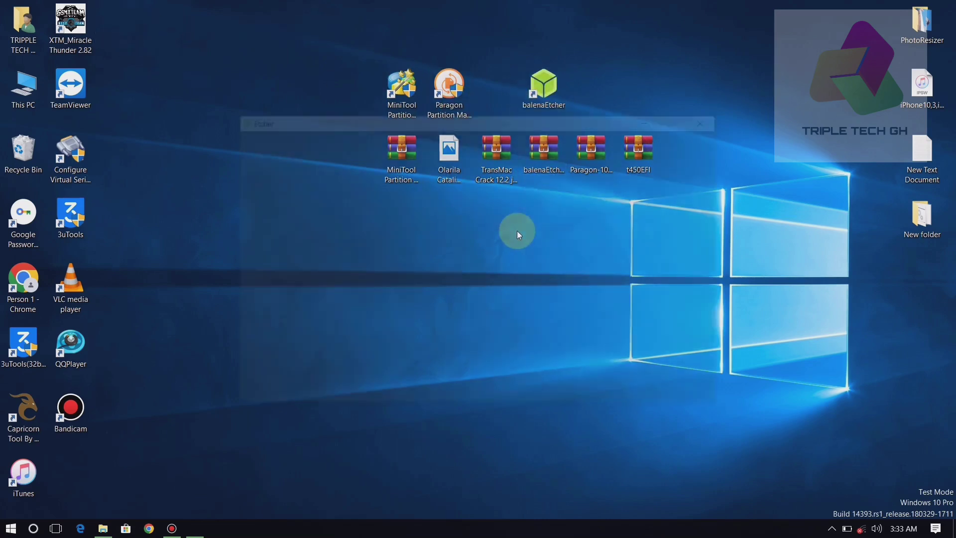
# - Locate the Olarila Catalina image on the desktop and the USB drive in This PC
pyautogui.click(442, 144)
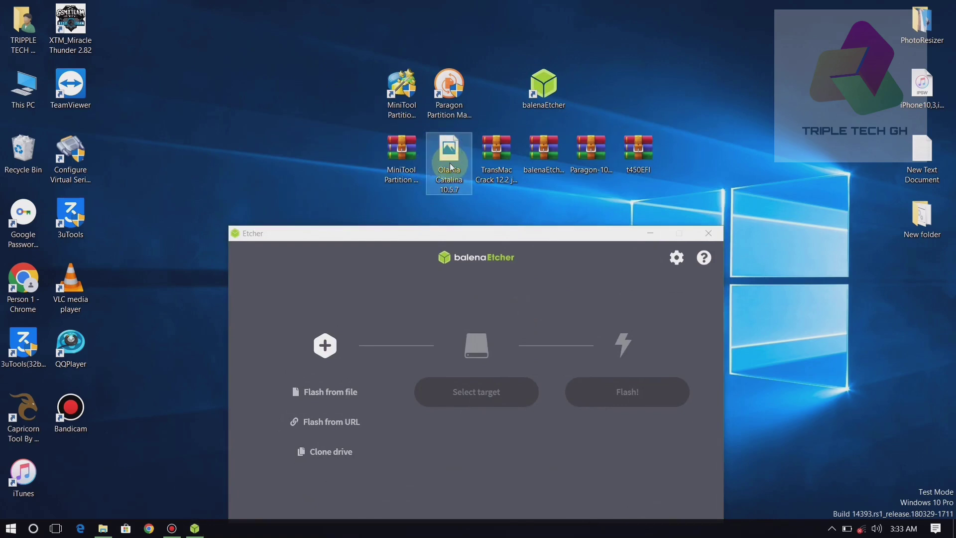
pyautogui.moveTo(451, 165); pyautogui.dragTo(449, 253)
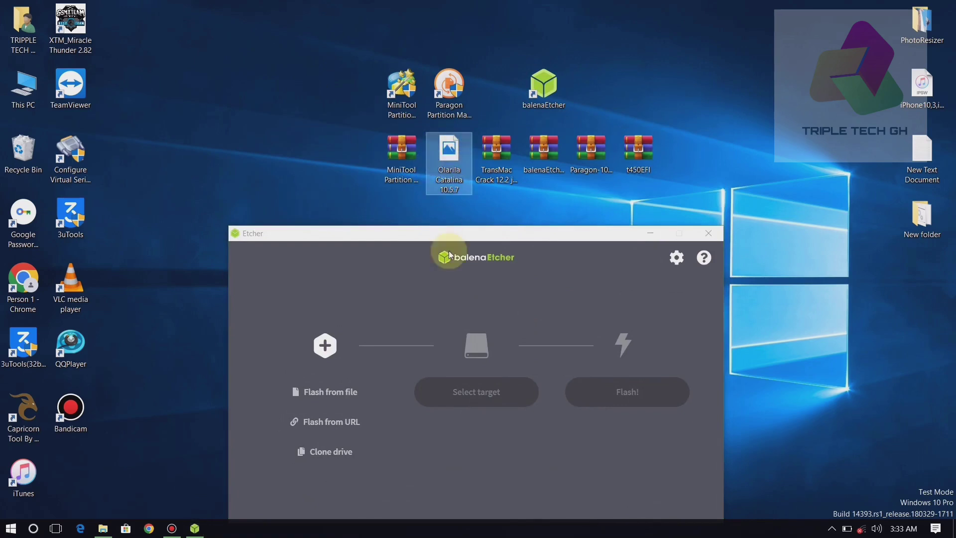
pyautogui.click(463, 418)
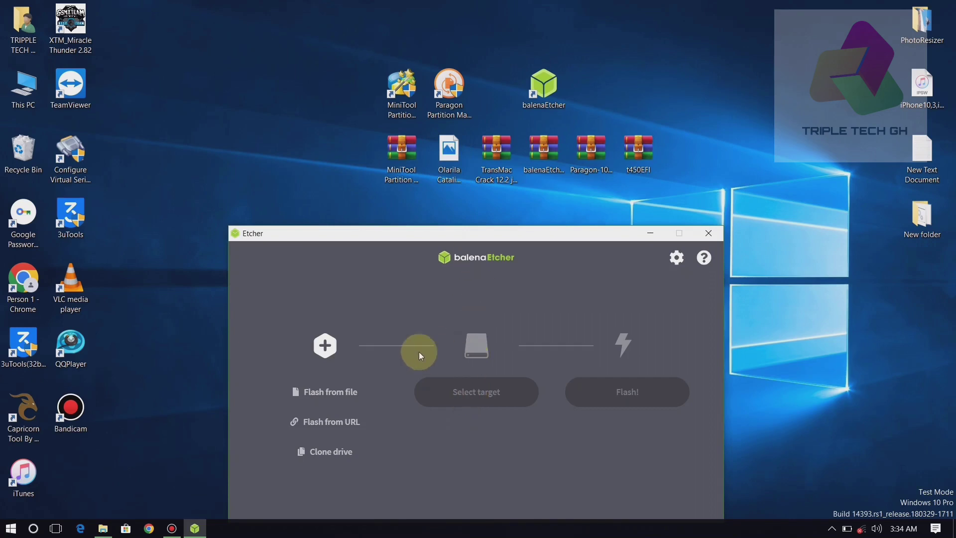
pyautogui.doubleClick(23, 87)
pyautogui.click(285, 312)
pyautogui.click(720, 98)
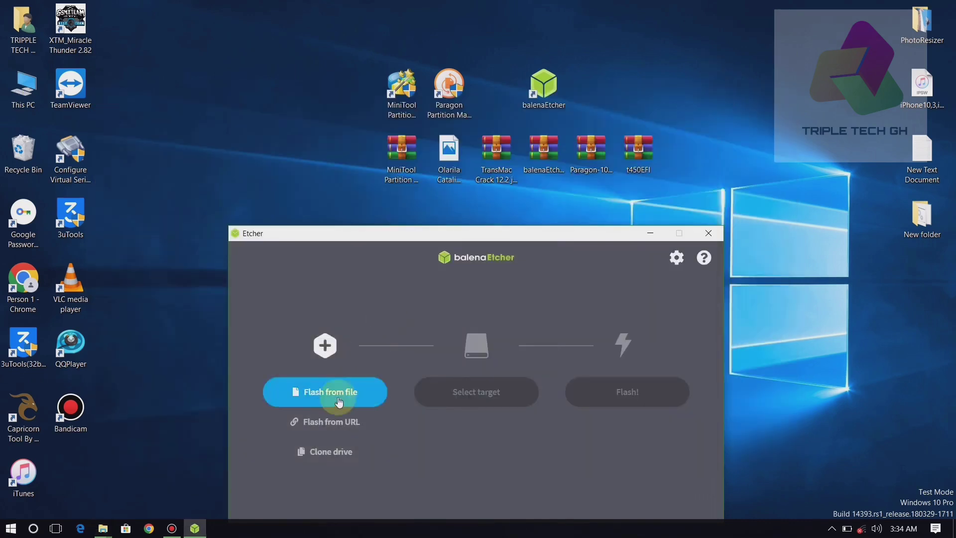
# - Reposition the Etcher window and load the Olarila Catalina 10.5.7 image from the Desktop folder as the flash source
pyautogui.click(449, 227)
pyautogui.moveTo(451, 228); pyautogui.dragTo(437, 150)
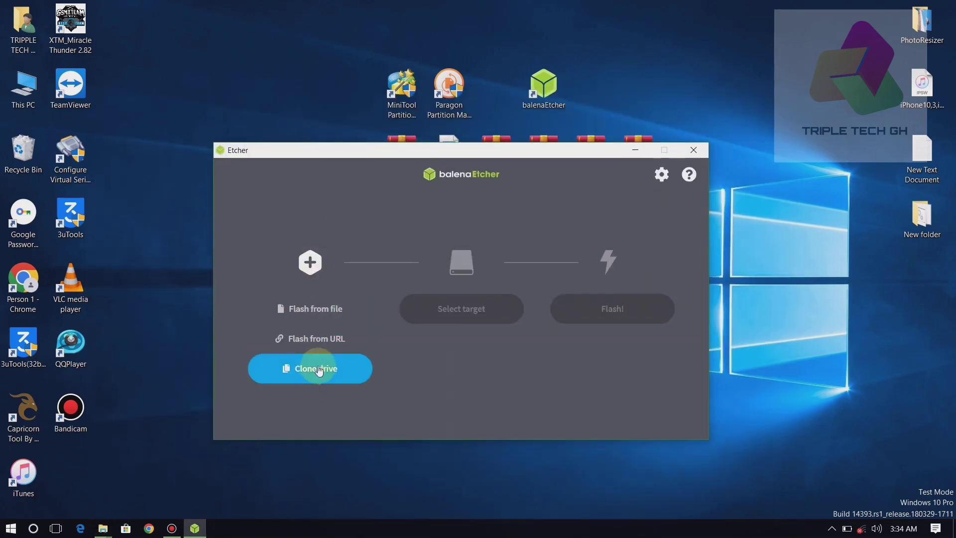
pyautogui.click(314, 323)
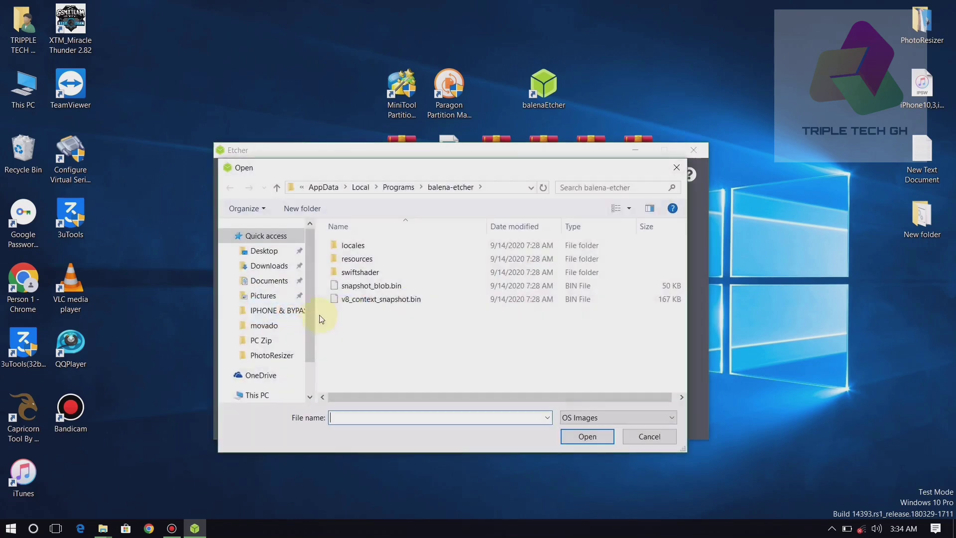
pyautogui.click(264, 268)
pyautogui.click(244, 251)
pyautogui.doubleClick(349, 285)
# - Select the 62.9 GB VendorCo ProductCode USB Device as the flash target and close Etcher
pyautogui.click(447, 317)
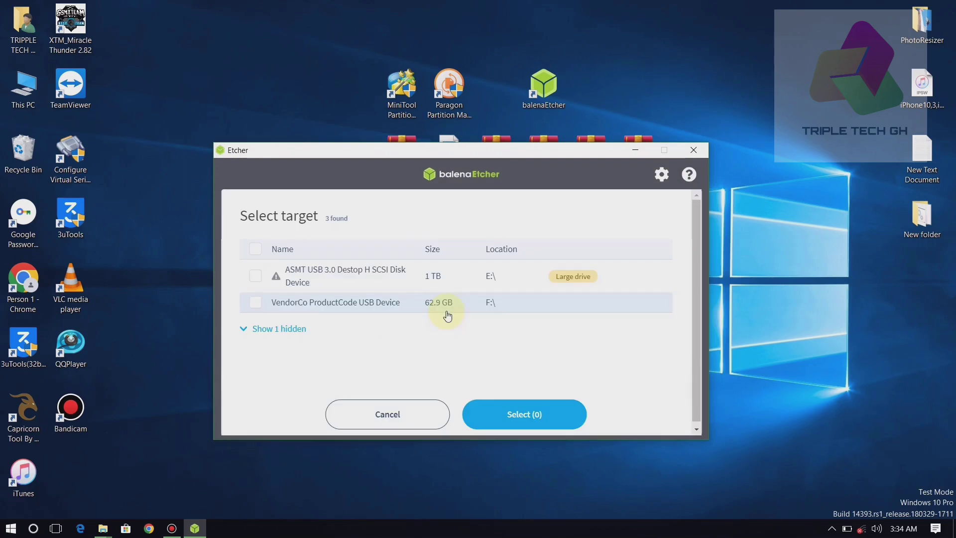
pyautogui.click(310, 303)
pyautogui.click(528, 419)
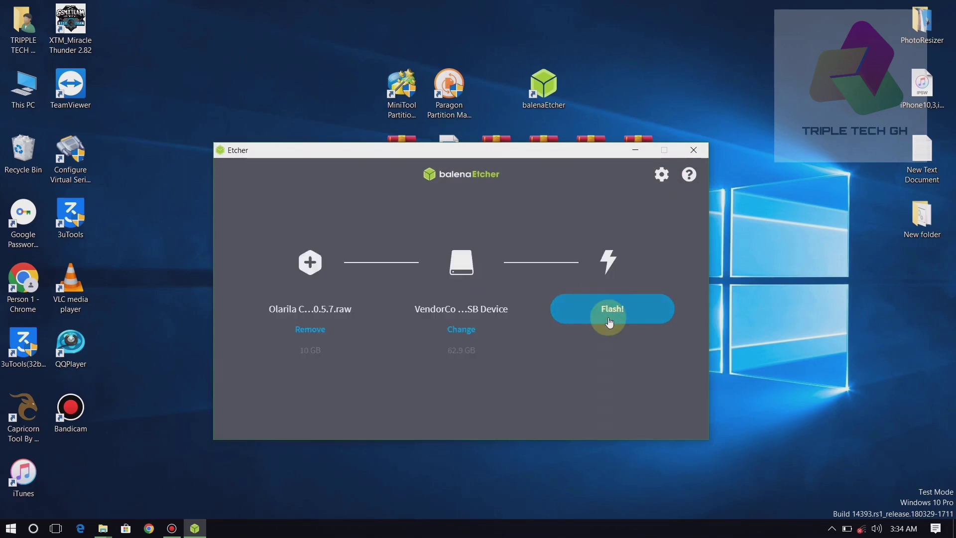
pyautogui.click(694, 150)
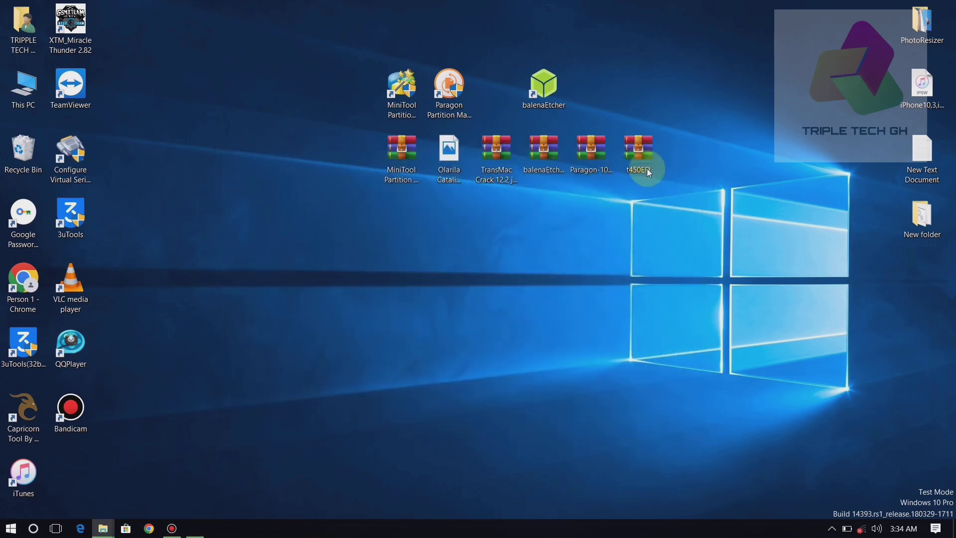
# - Copy the EFI folder from the EFI (F:) drive to the desktop and close the file window
pyautogui.doubleClick(24, 95)
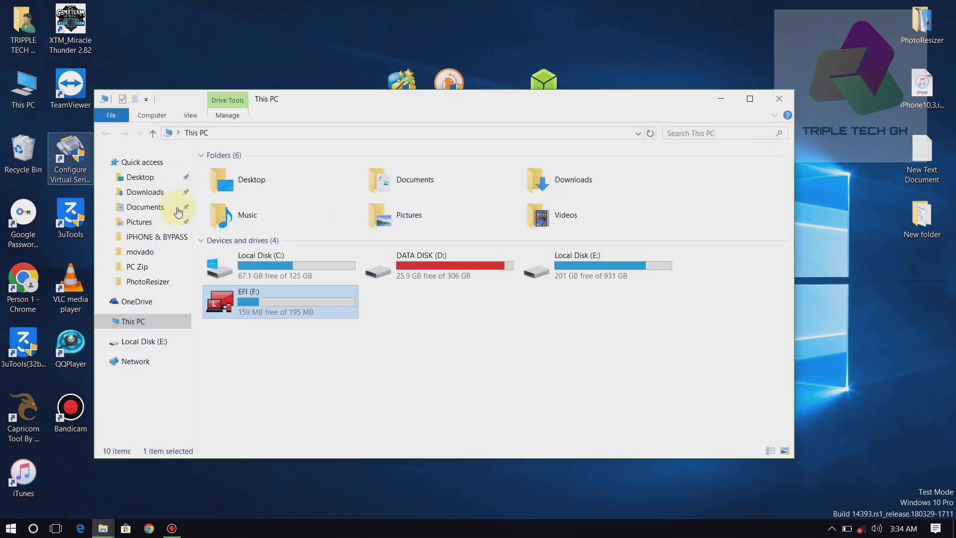
pyautogui.doubleClick(251, 303)
pyautogui.click(106, 133)
pyautogui.doubleClick(241, 300)
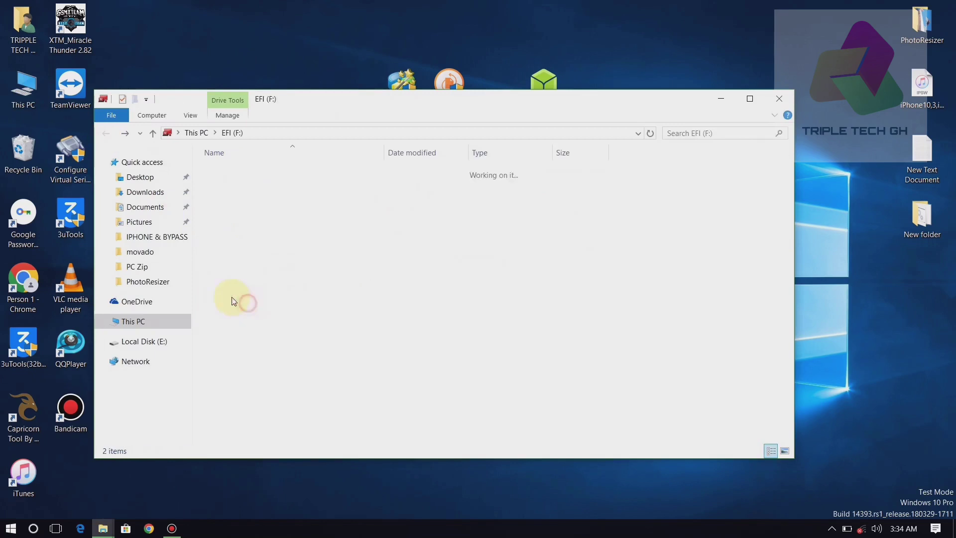
pyautogui.click(214, 187)
pyautogui.moveTo(214, 188); pyautogui.dragTo(237, 35)
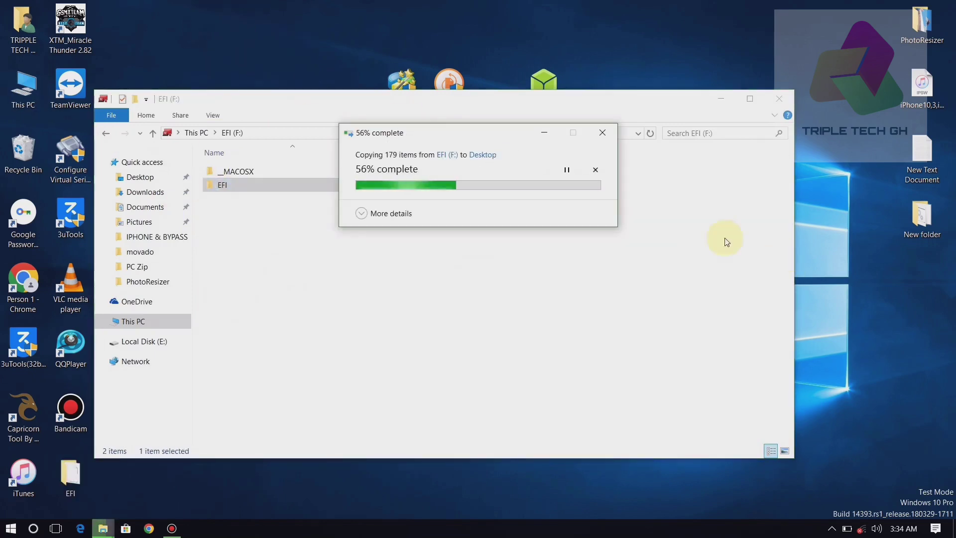
pyautogui.click(106, 133)
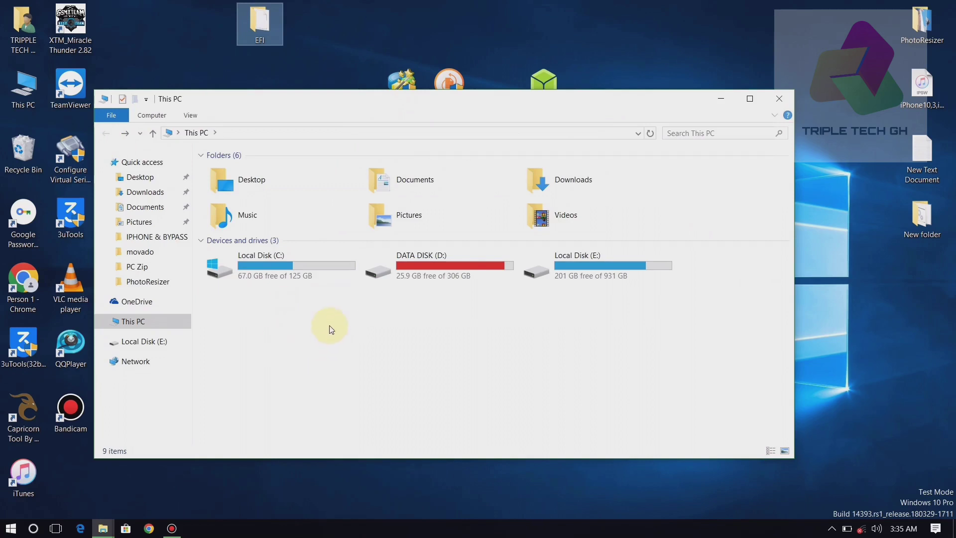
pyautogui.click(296, 312)
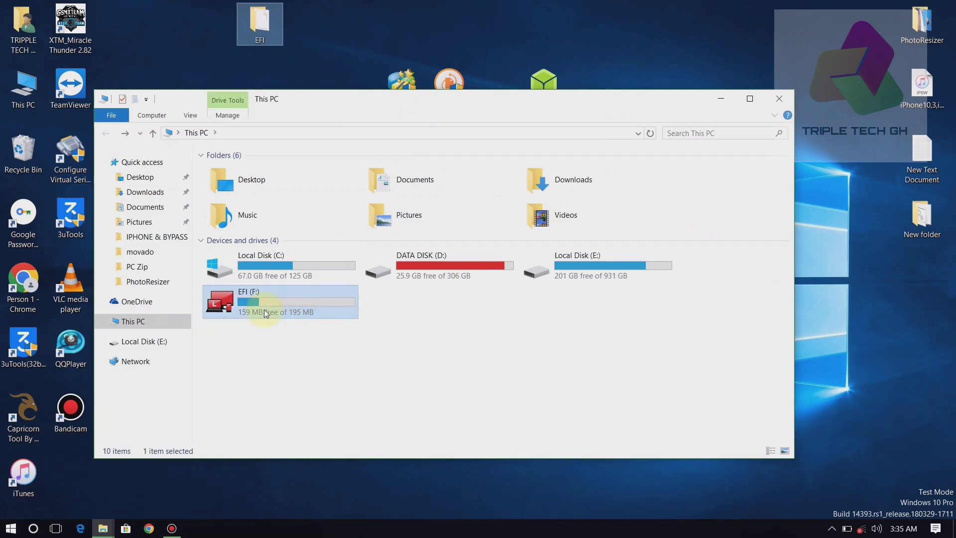
pyautogui.click(780, 98)
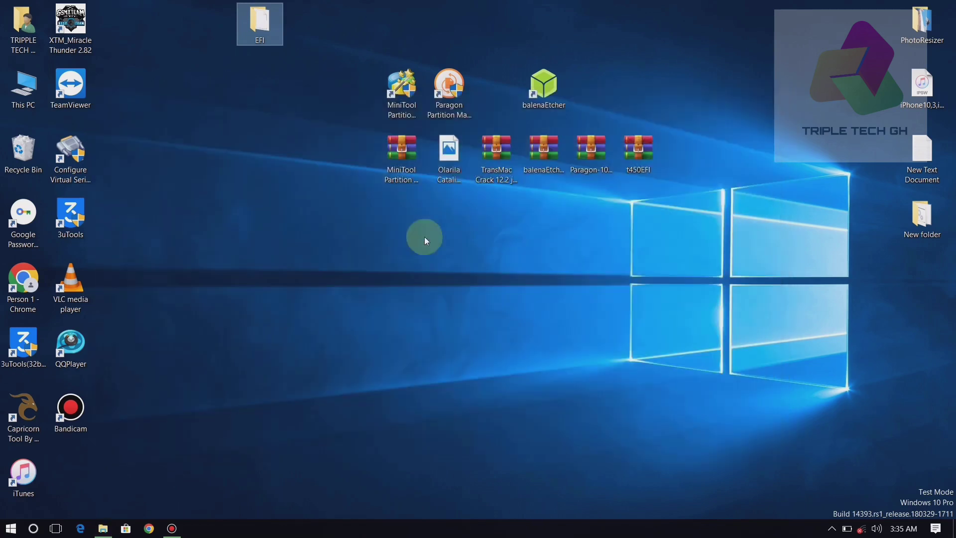
# - Launch MiniTool Partition Wizard from the desktop and maximize its window
pyautogui.click(402, 95)
pyautogui.click(399, 345)
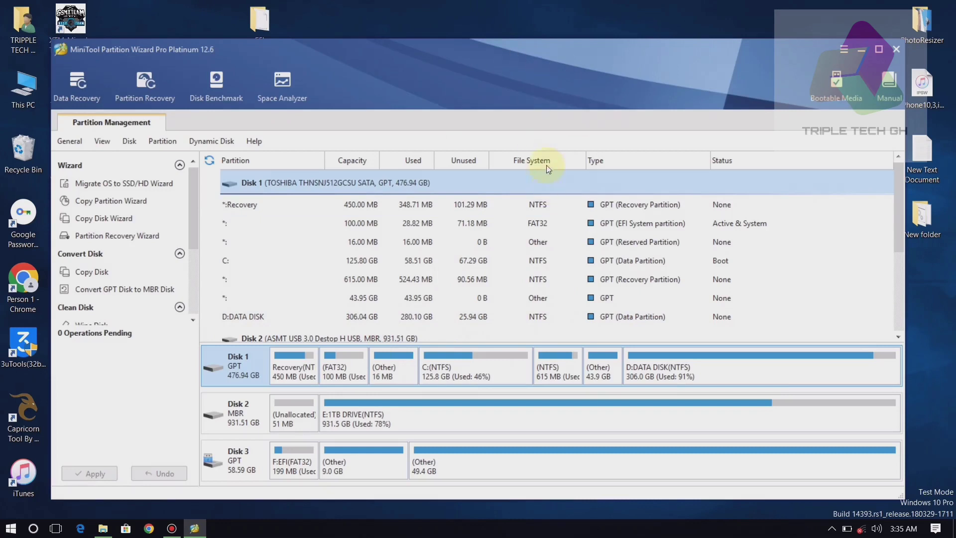
pyautogui.click(878, 48)
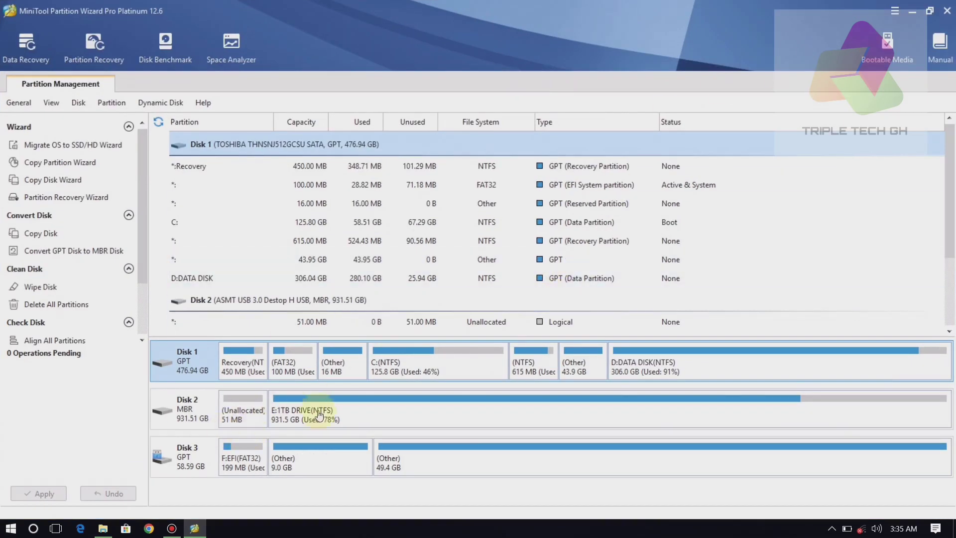
# - Delete the F: EFI FAT32 partition on Disk 3 and apply the pending change
pyautogui.click(317, 473)
pyautogui.click(417, 440)
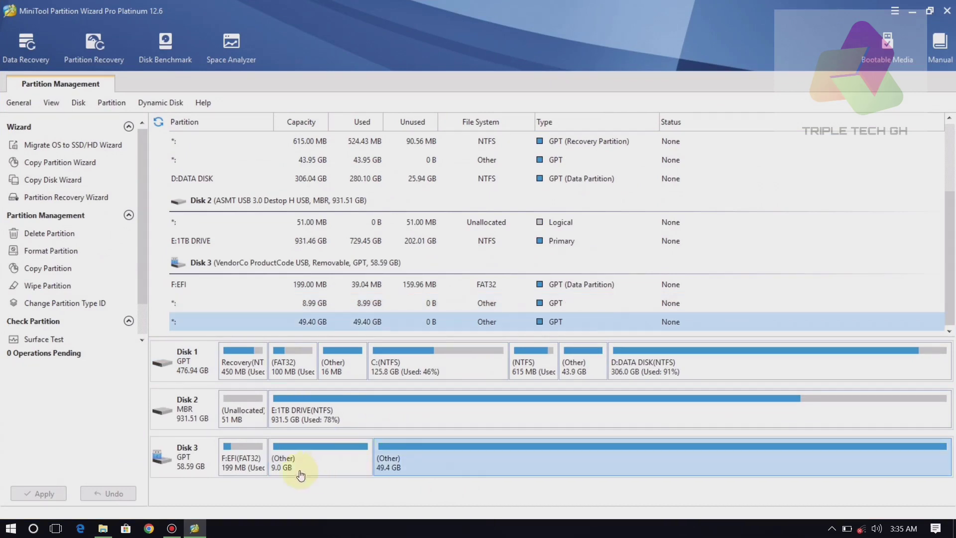
pyautogui.click(233, 466)
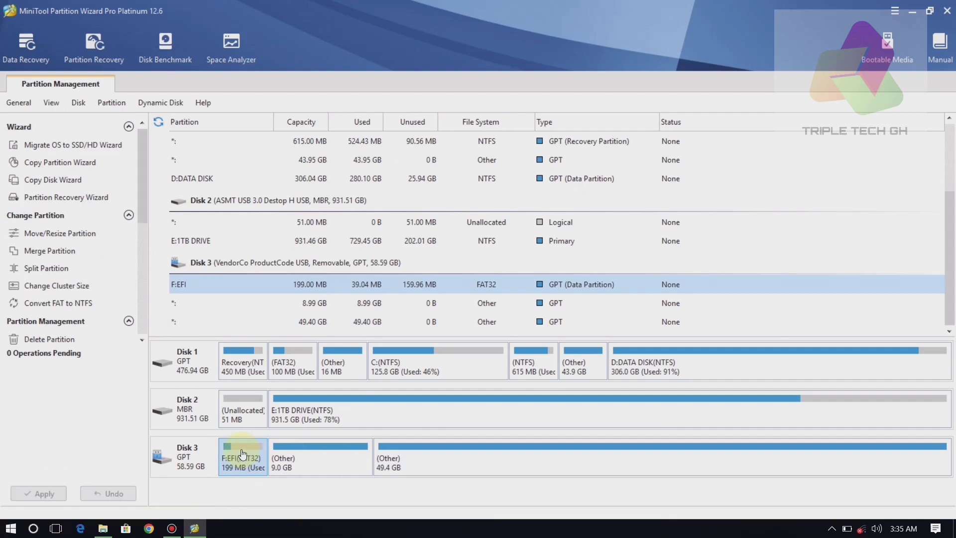
pyautogui.rightClick(241, 449)
pyautogui.click(288, 99)
pyautogui.click(36, 491)
pyautogui.click(456, 293)
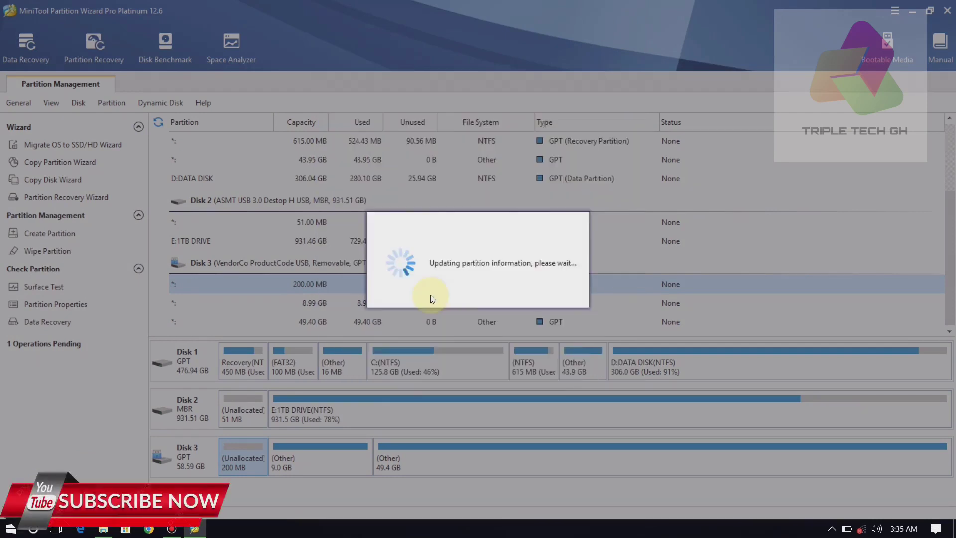
pyautogui.click(483, 287)
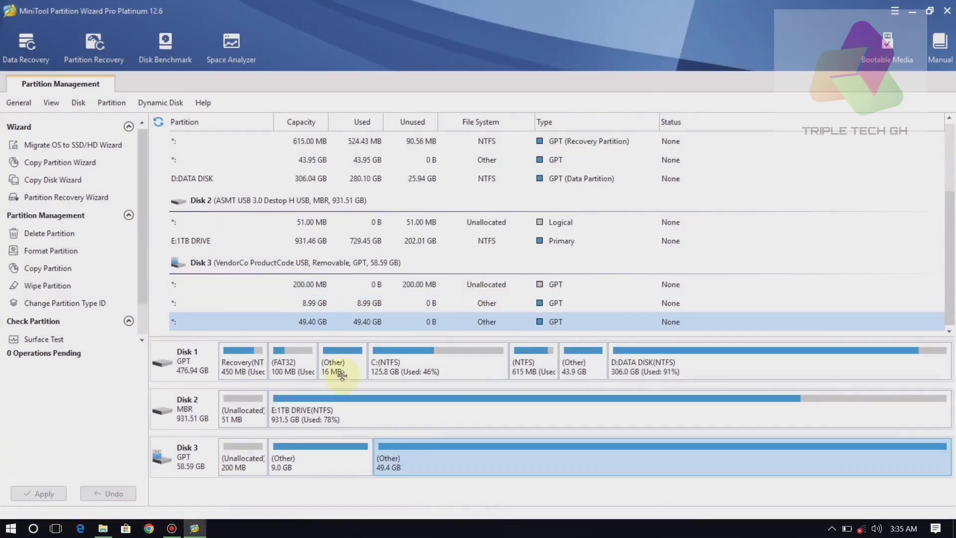
# - Create a primary 200 MB FAT32 partition labelled EFI with drive letter F: in Disk 3's unallocated space
pyautogui.click(251, 450)
pyautogui.rightClick(250, 449)
pyautogui.click(281, 378)
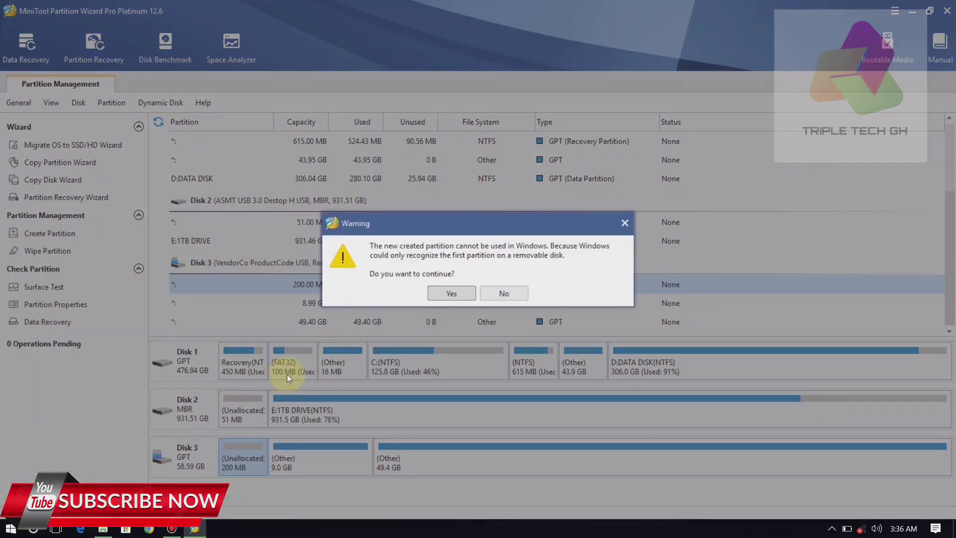
pyautogui.click(445, 291)
pyautogui.click(470, 236)
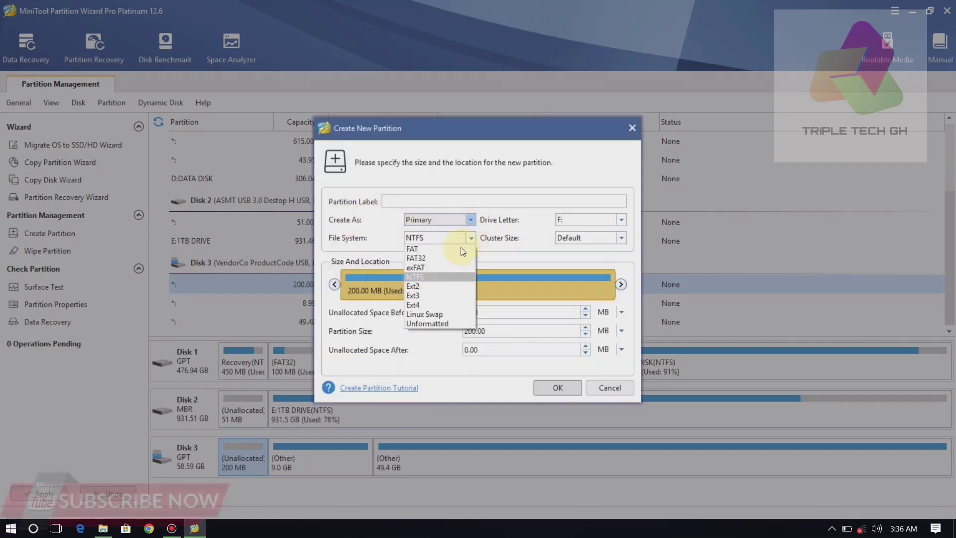
pyautogui.click(417, 257)
pyautogui.click(412, 201)
pyautogui.write('EFI')
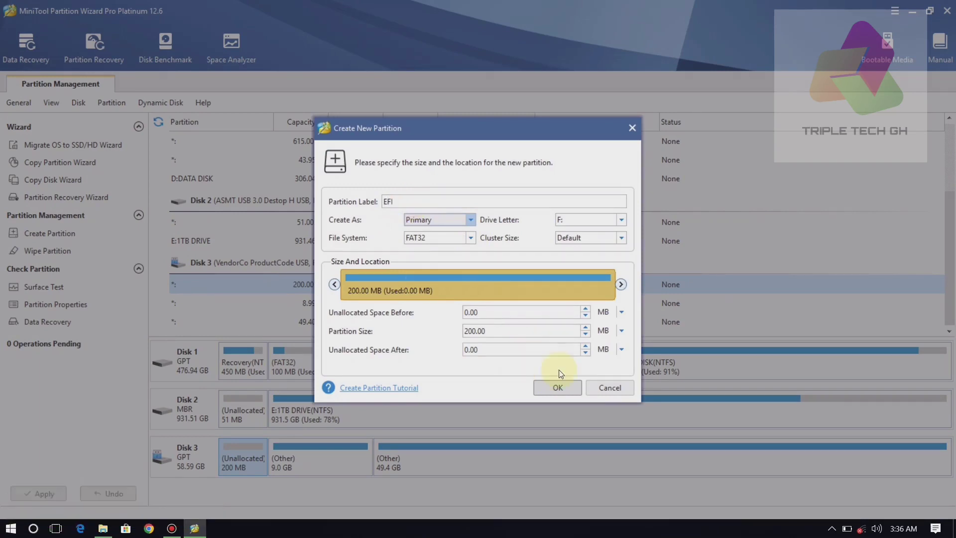
pyautogui.click(557, 388)
# - Apply the pending partition creation and quit MiniTool Partition Wizard
pyautogui.click(30, 493)
pyautogui.click(445, 351)
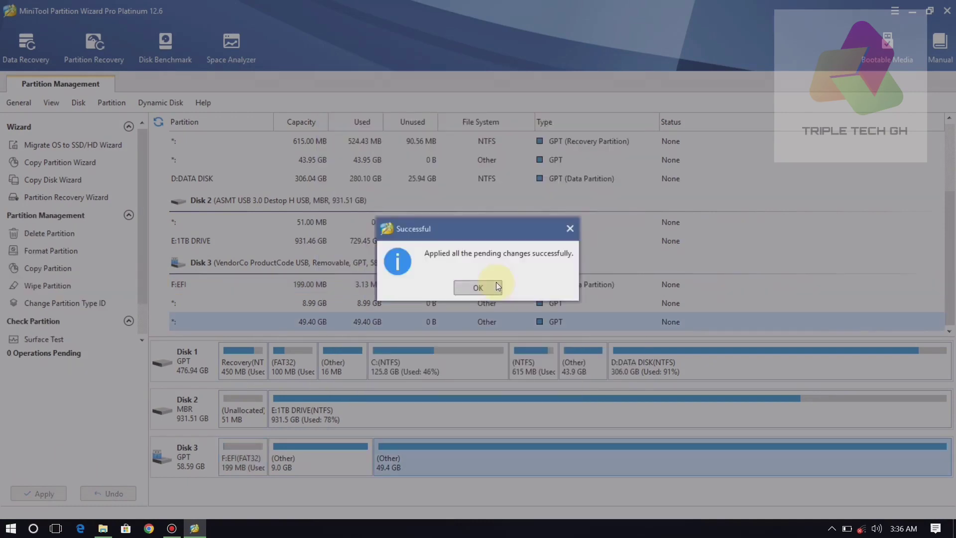
pyautogui.click(486, 284)
pyautogui.click(949, 14)
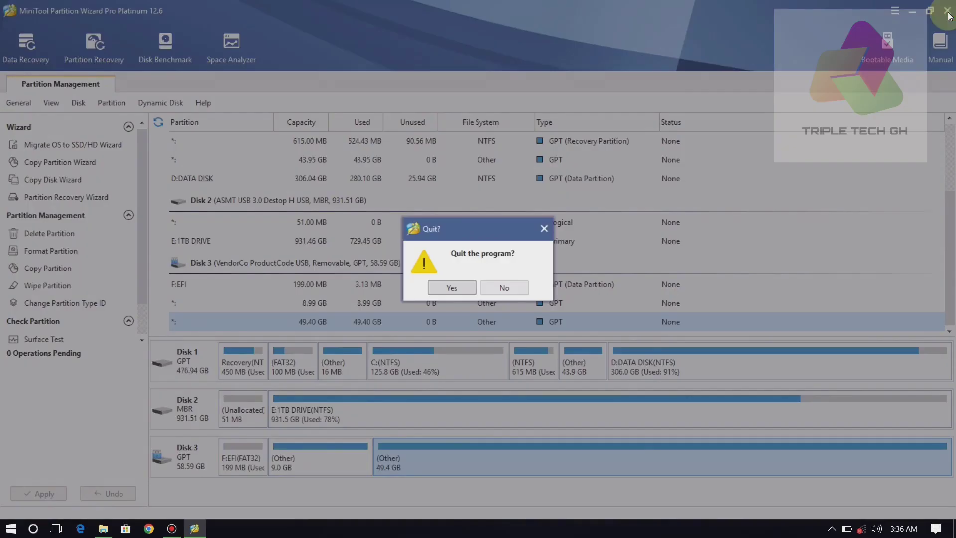
pyautogui.click(452, 290)
# - Open the EFI (F:) drive from This PC and move its window clear of the desktop archives
pyautogui.doubleClick(10, 69)
pyautogui.click(265, 305)
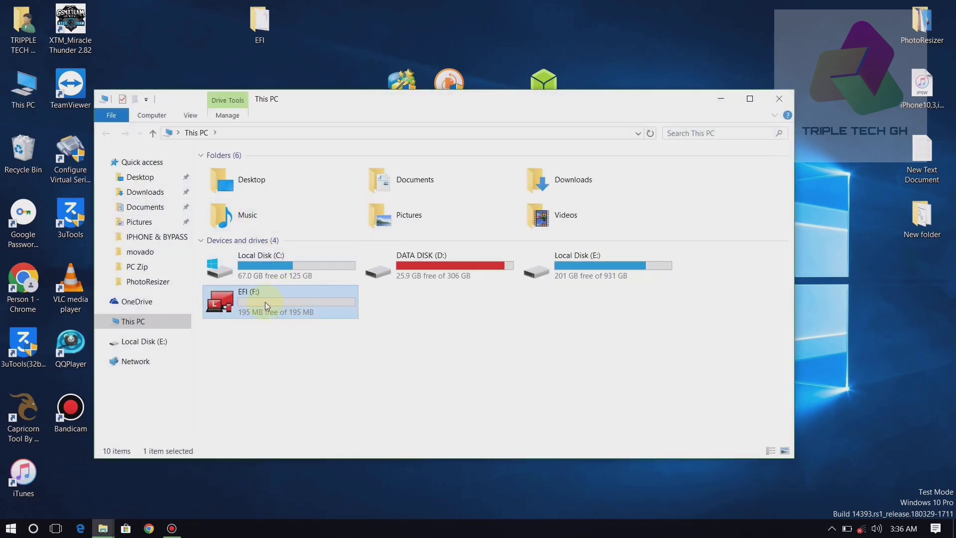
pyautogui.doubleClick(272, 298)
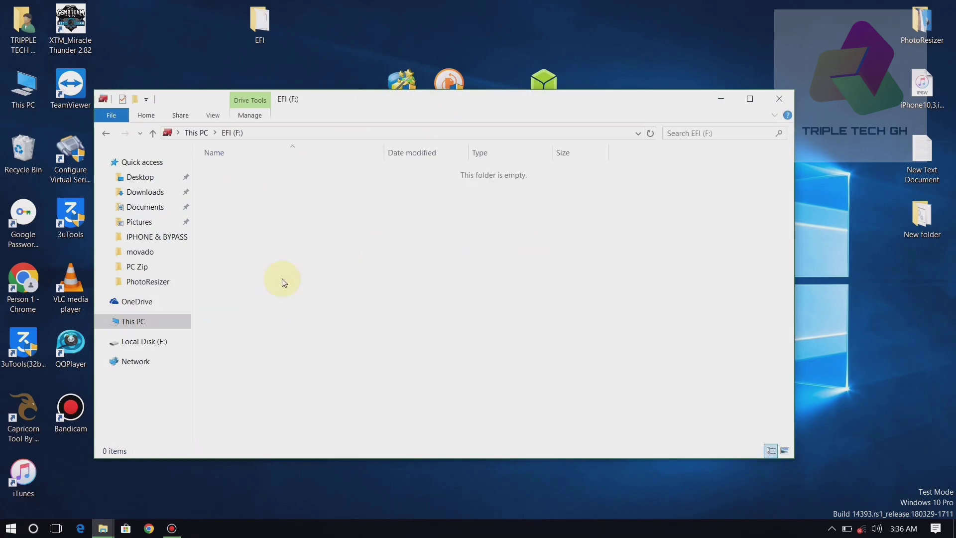
pyautogui.moveTo(374, 113); pyautogui.dragTo(465, 236)
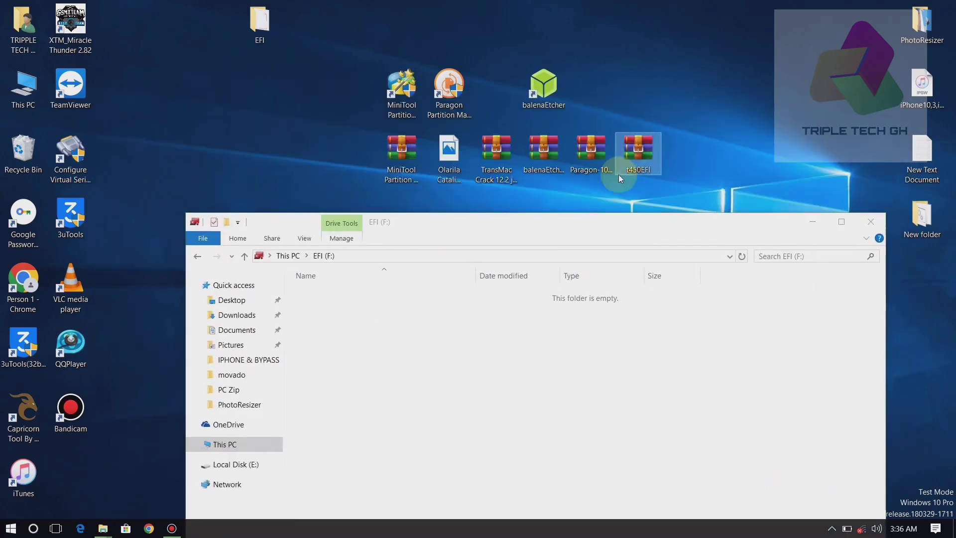
# - Open the t450EFI archive from the desktop and copy its EFI folder into the EFI (F:) drive
pyautogui.doubleClick(648, 162)
pyautogui.moveTo(244, 221); pyautogui.dragTo(554, 170)
pyautogui.click(280, 93)
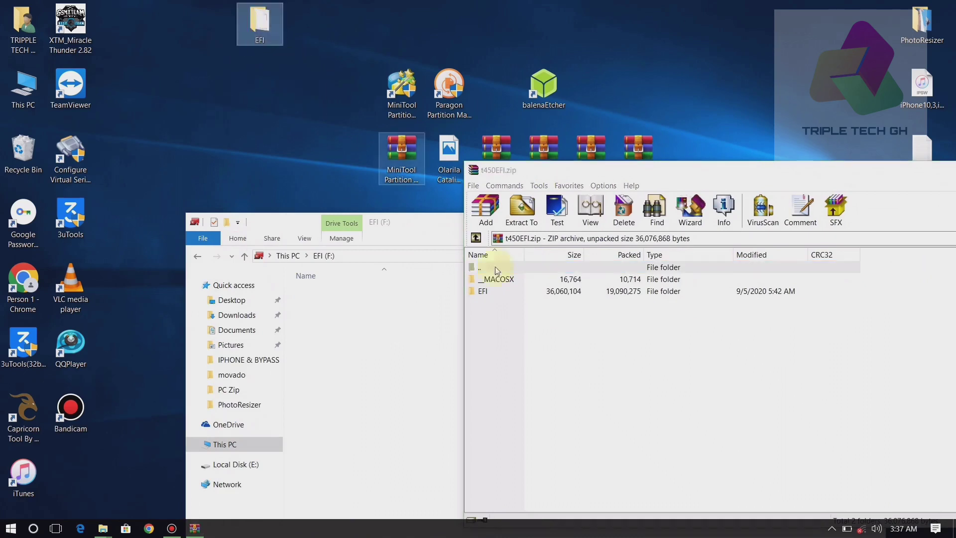
pyautogui.moveTo(482, 294); pyautogui.dragTo(350, 349)
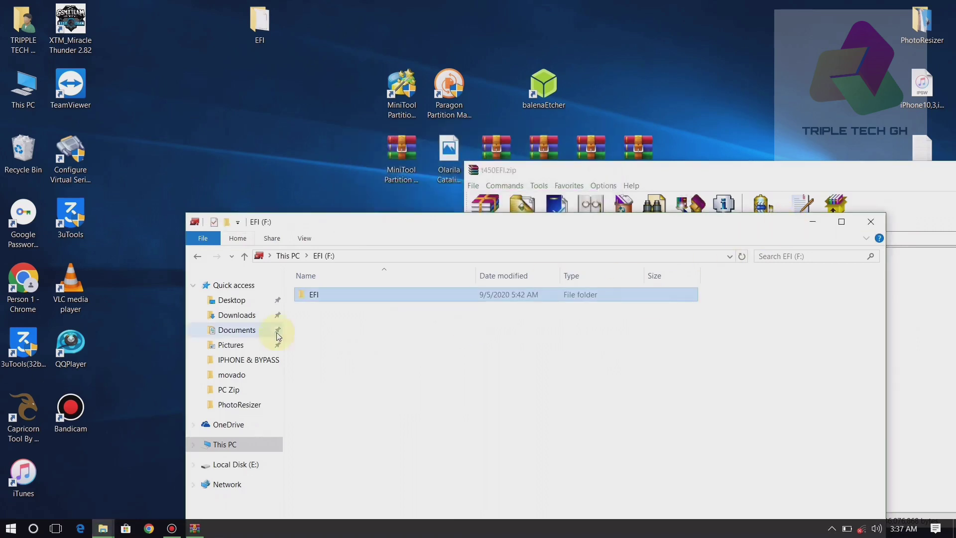
# - Inspect the copied EFI folder down through OC and ACPI, and close the File Explorer and t450EFI.zip windows
pyautogui.doubleClick(326, 295)
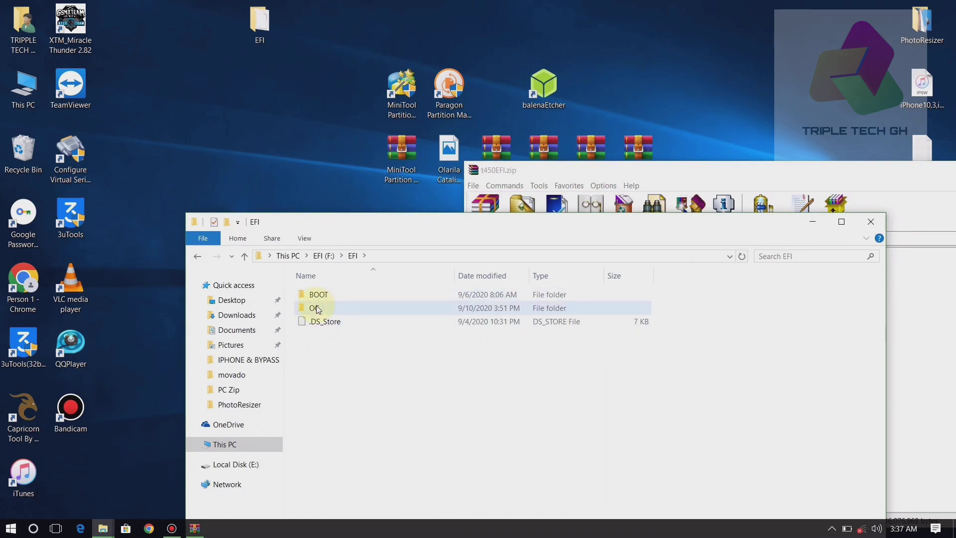
pyautogui.doubleClick(315, 308)
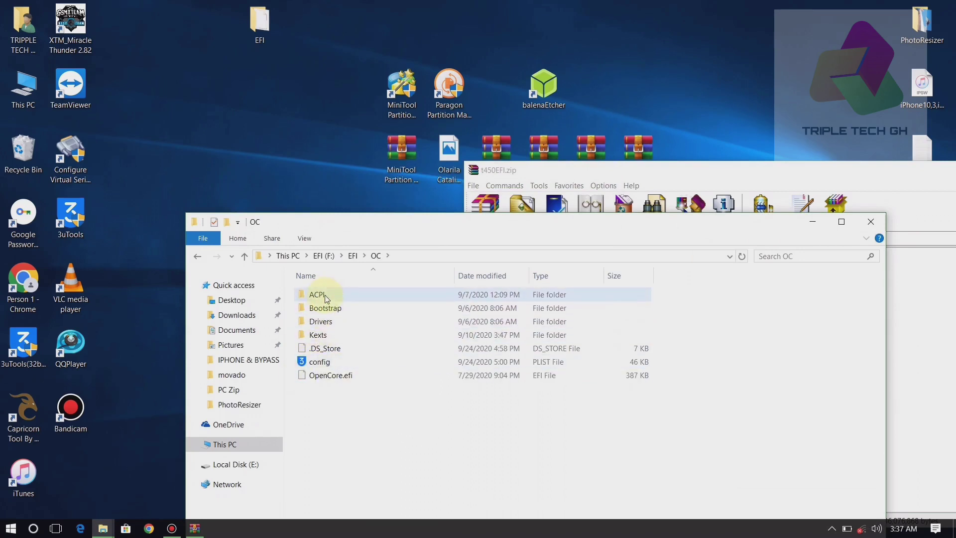
pyautogui.doubleClick(317, 294)
pyautogui.click(871, 221)
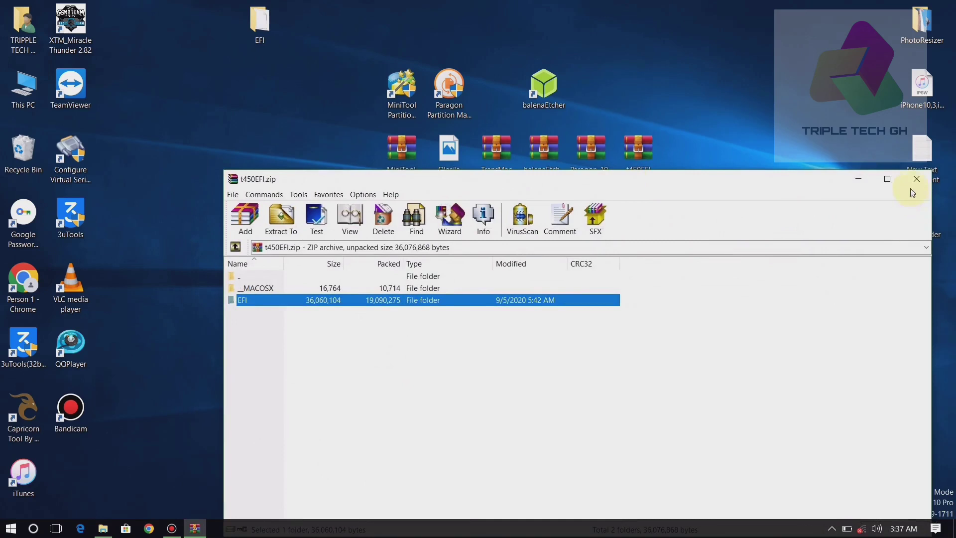
pyautogui.click(916, 179)
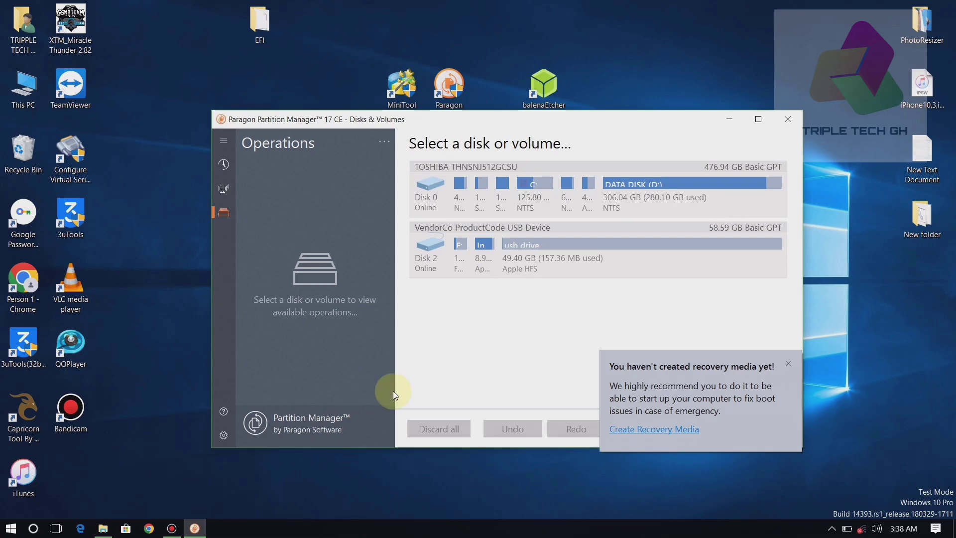
# - Dismiss the recovery media notice in Paragon Partition Manager and maximise its window
pyautogui.click(789, 367)
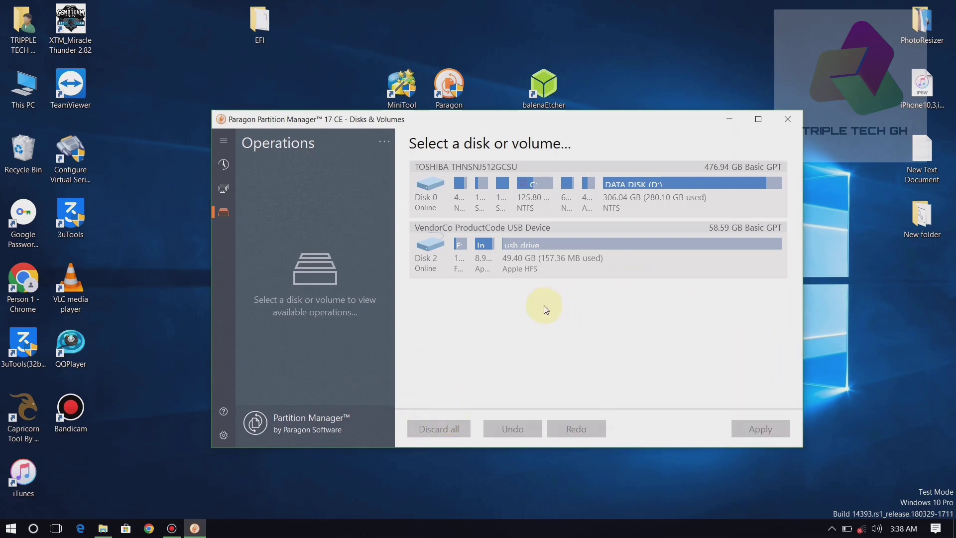
pyautogui.click(462, 247)
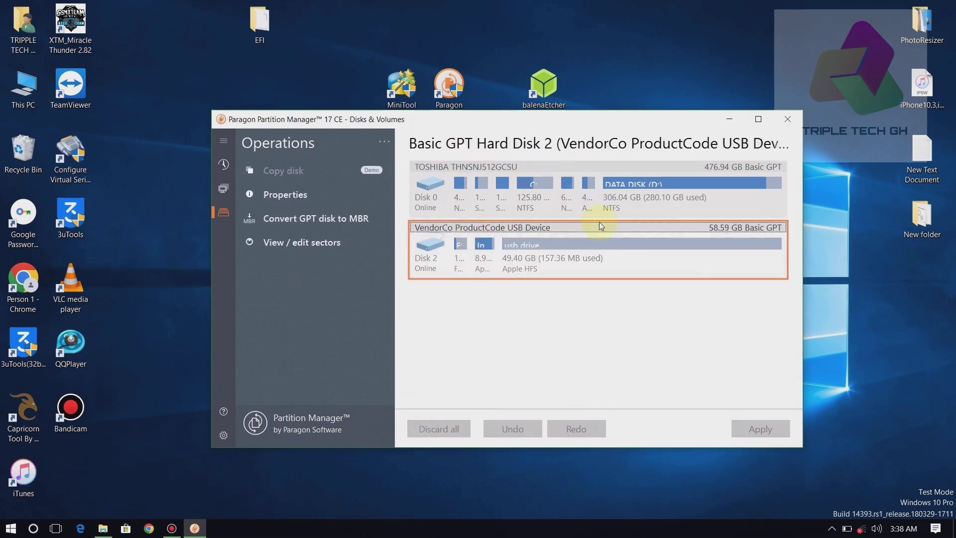
pyautogui.click(587, 188)
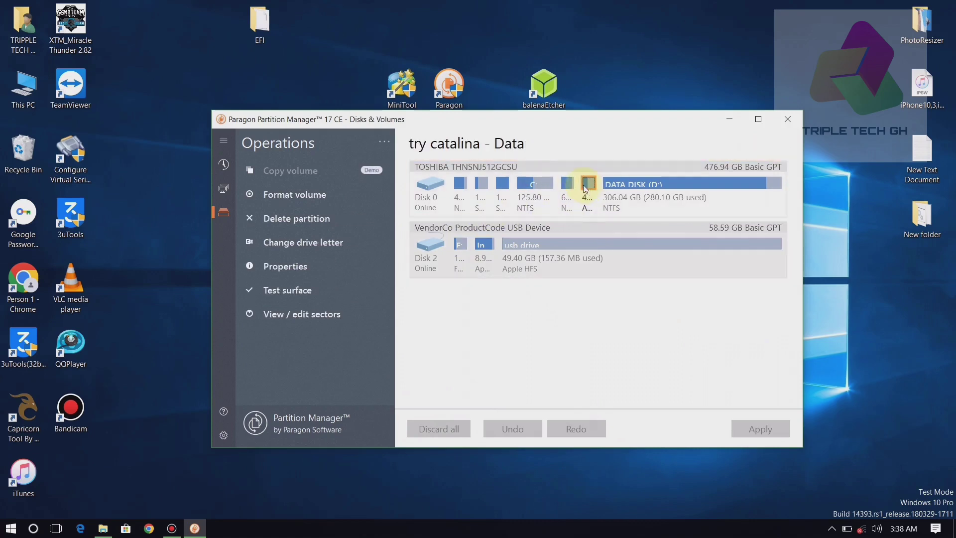
pyautogui.click(758, 119)
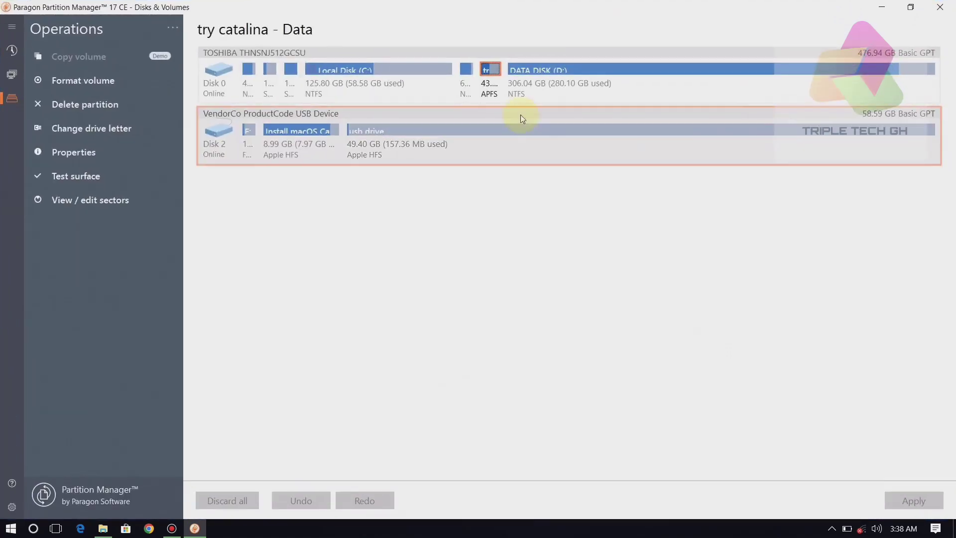
# - Set up formatting of the "try catalina - Data" volume on Disk 0 as Apple HFS with the label Catalina SSD
pyautogui.click(489, 71)
pyautogui.click(90, 86)
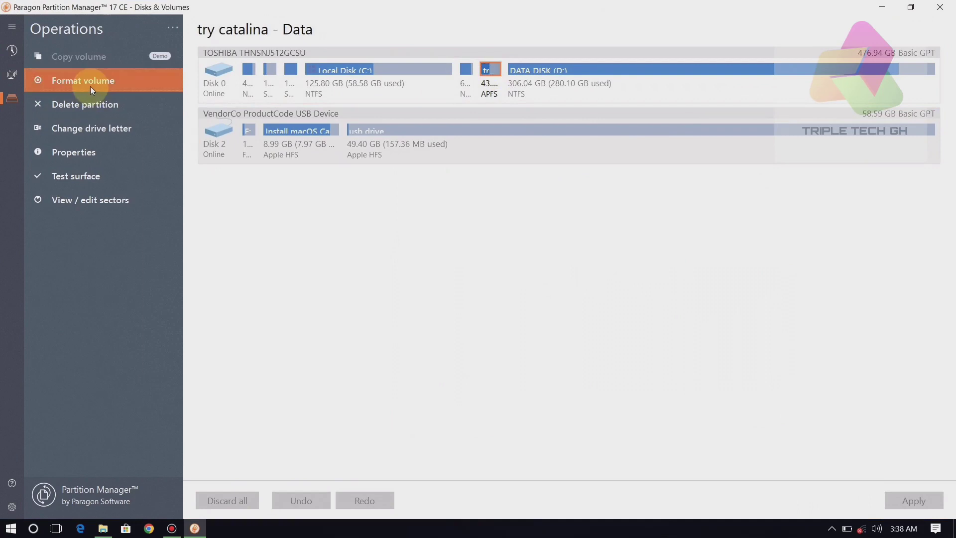
pyautogui.click(383, 206)
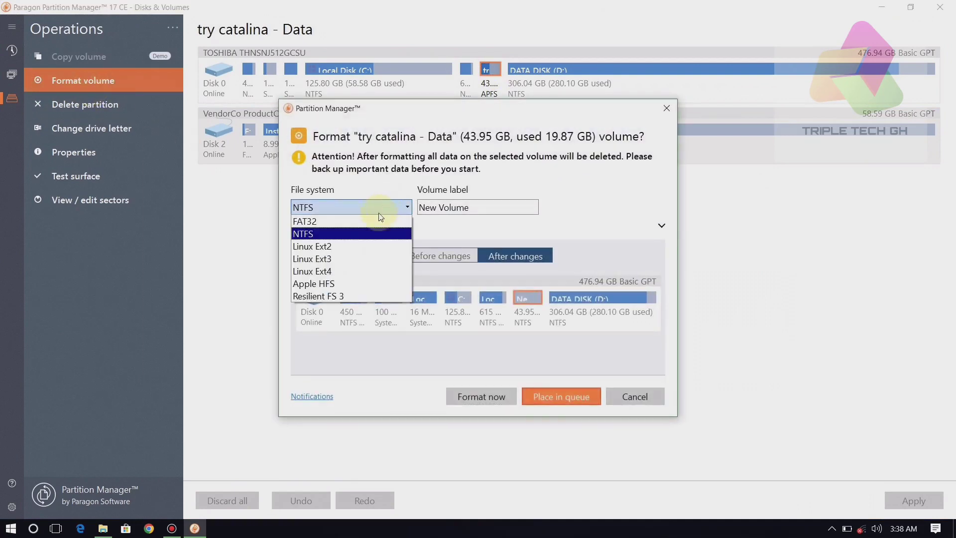
pyautogui.click(332, 285)
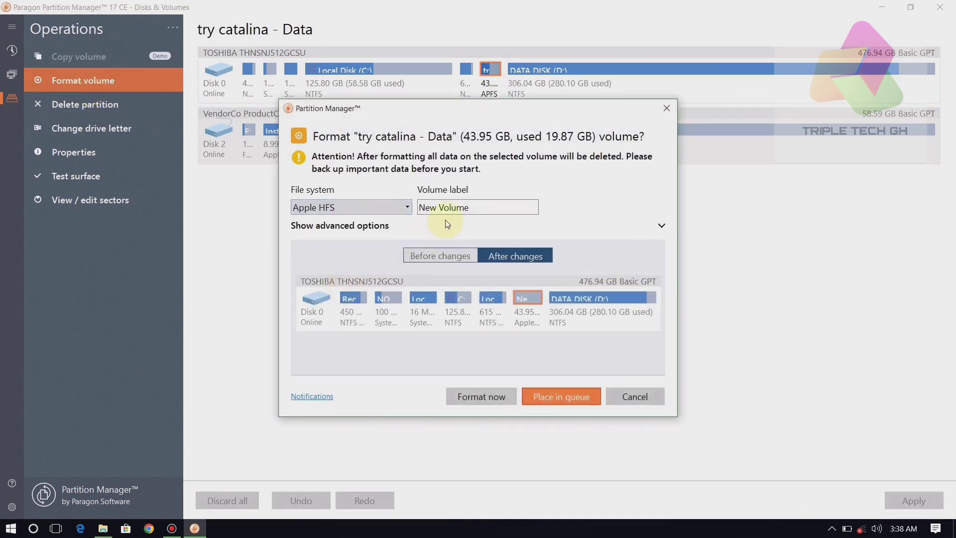
pyautogui.press('Tab')
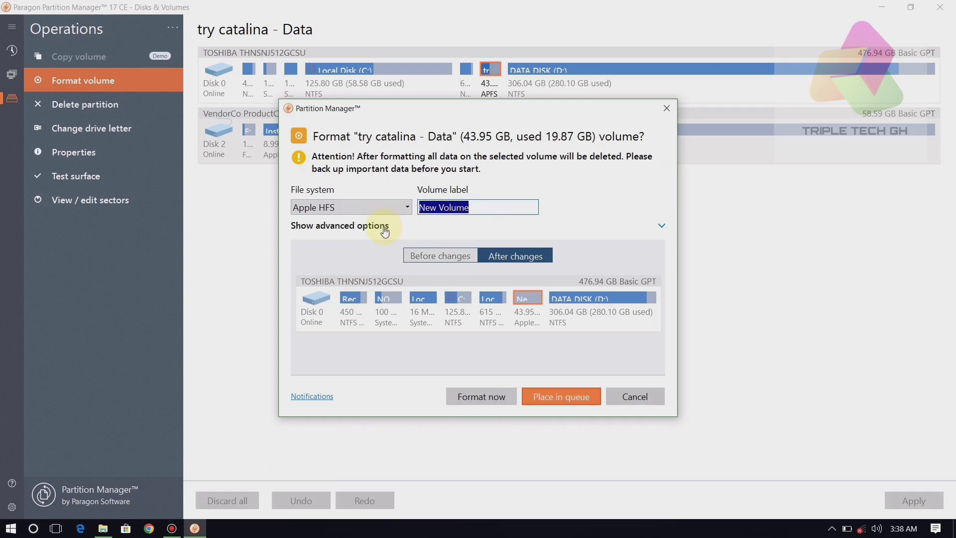
pyautogui.write('ca')
pyautogui.press('BackSpace')
pyautogui.press('BackSpace')
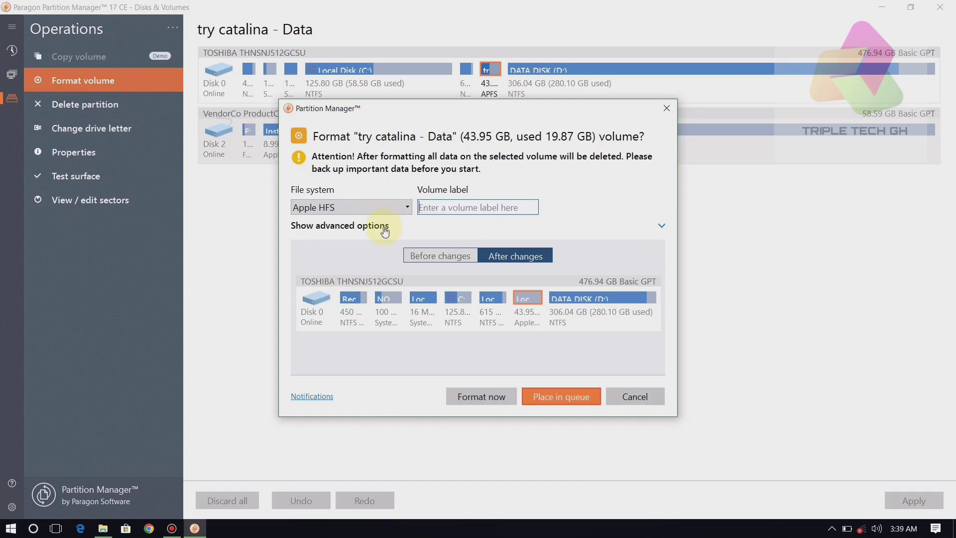
pyautogui.write('Catalina SSD')
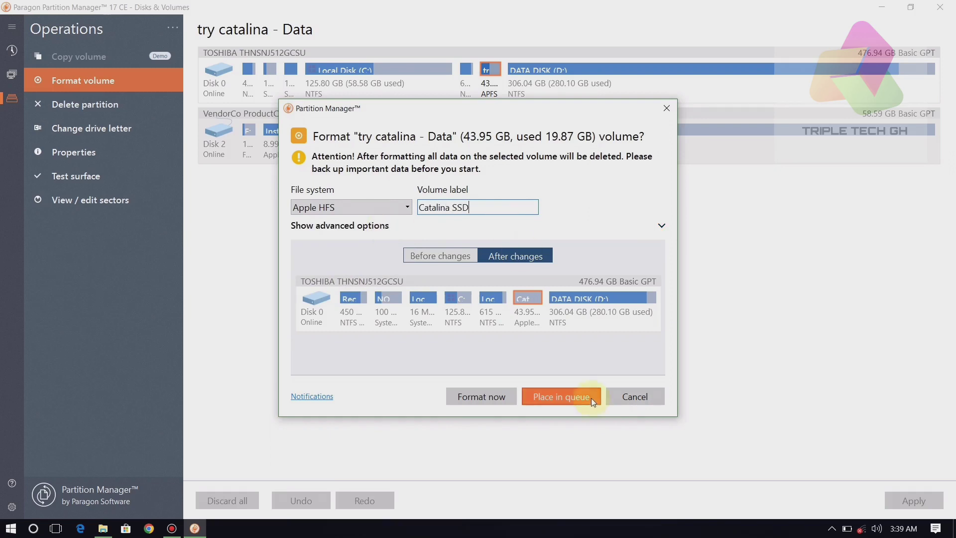
# - Confirm and run the immediate format of the "try catalina - Data" volume, and dismiss the finished report
pyautogui.click(495, 399)
pyautogui.click(406, 206)
pyautogui.click(560, 405)
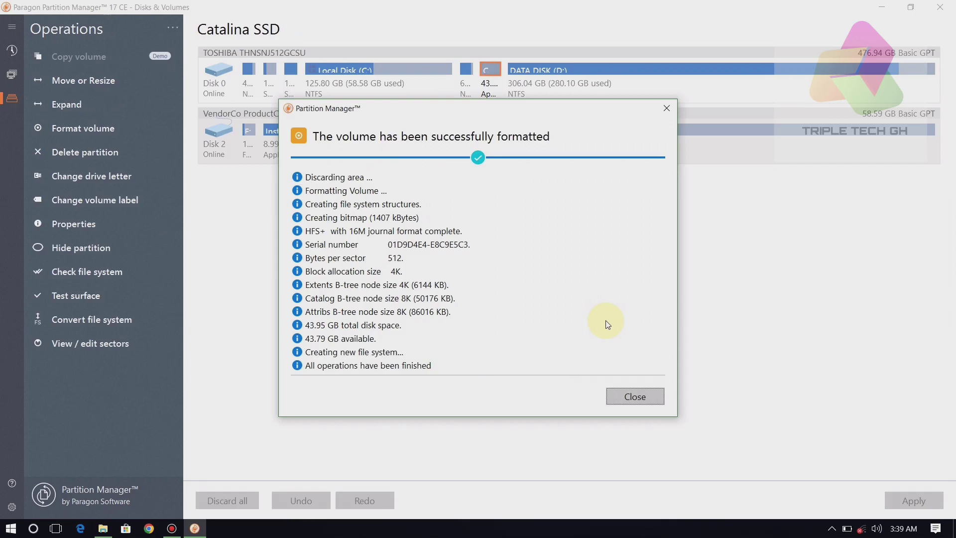
pyautogui.click(628, 396)
# - Delete the Catalina SSD partition on Disk 0 immediately, confirming the deletion
pyautogui.click(467, 80)
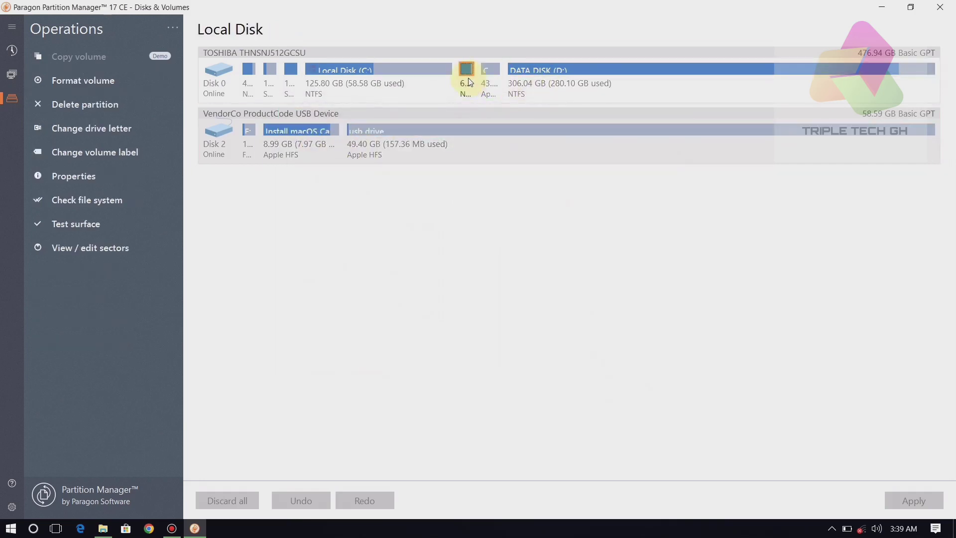
pyautogui.click(489, 70)
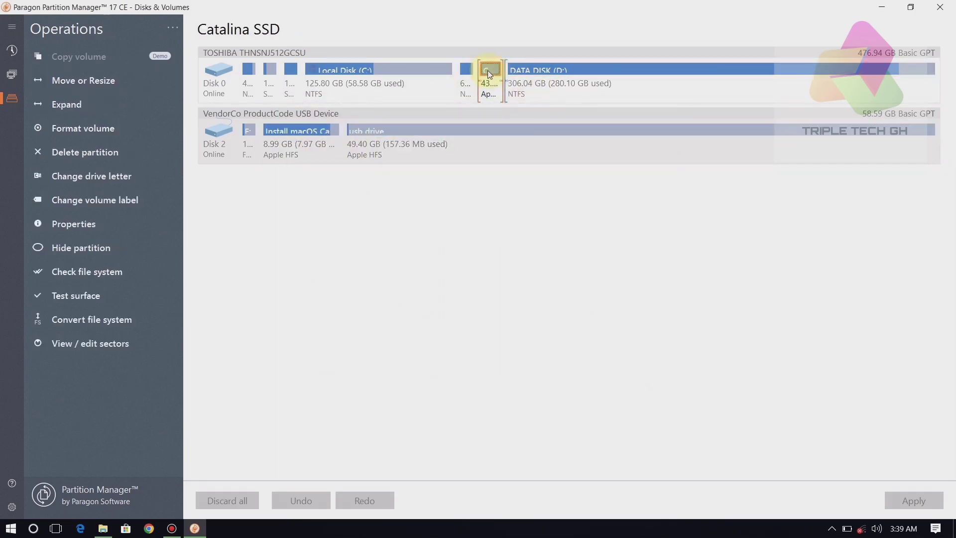
pyautogui.click(95, 147)
pyautogui.click(493, 396)
pyautogui.click(336, 241)
pyautogui.click(565, 393)
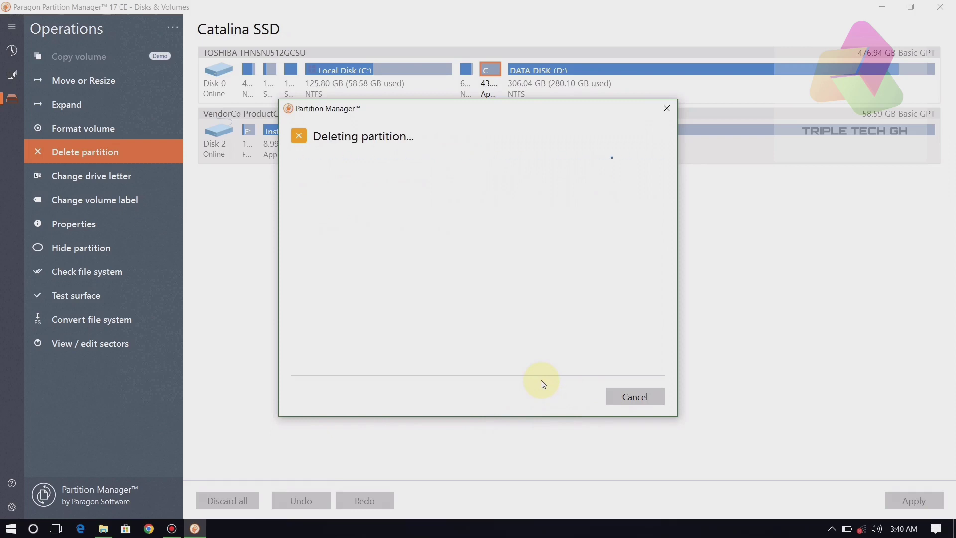
pyautogui.click(621, 393)
# - Delete the small Local Disk NTFS partition just before the unallocated space on Disk 0, confirming the deletion
pyautogui.click(468, 79)
pyautogui.click(99, 128)
pyautogui.click(492, 396)
pyautogui.click(399, 230)
pyautogui.click(571, 396)
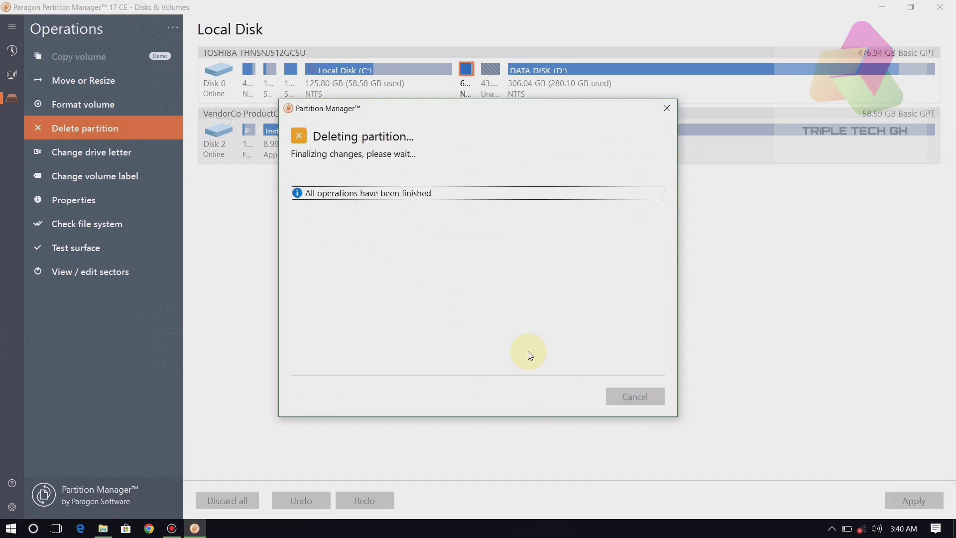
pyautogui.click(631, 396)
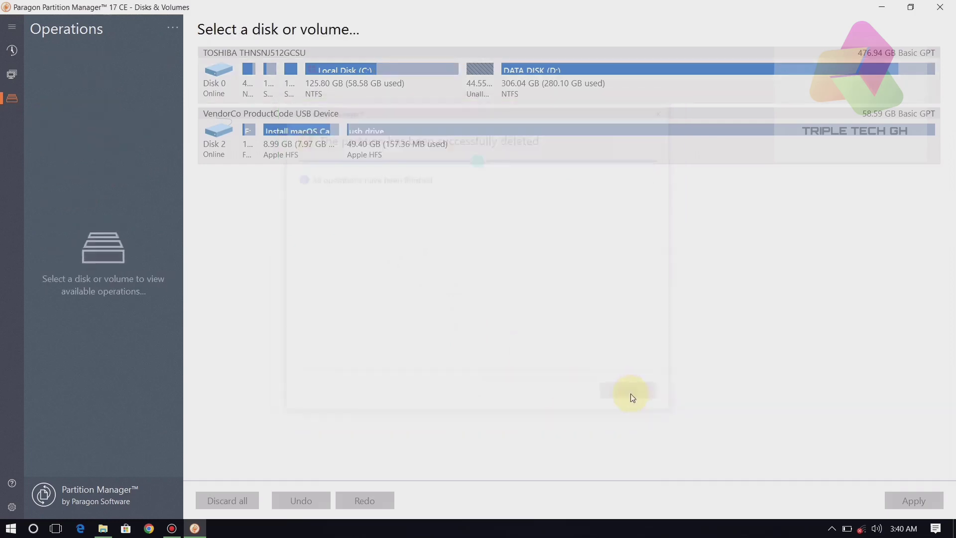
# - Create a 44.55 GB volume labelled New Volume in Disk 0's unallocated space and dismiss the finished report
pyautogui.click(480, 80)
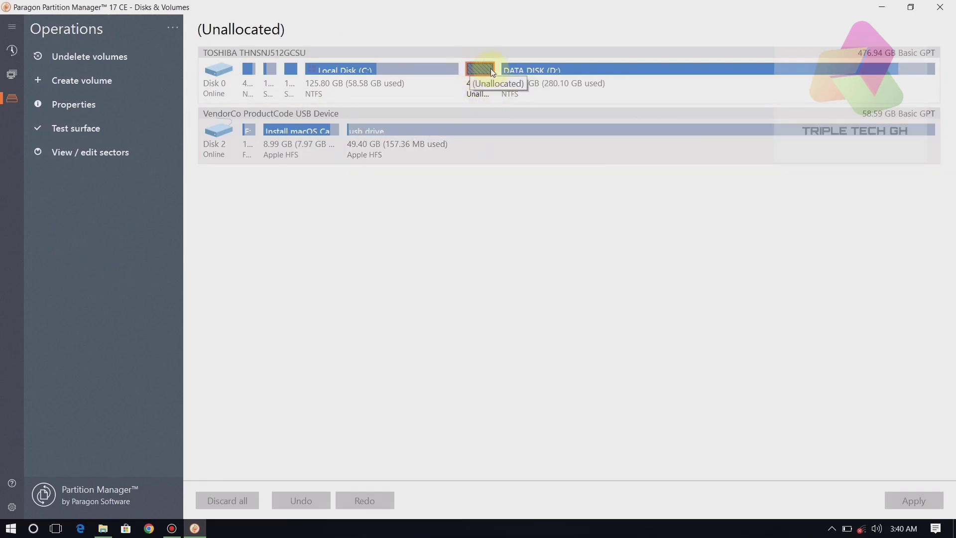
pyautogui.click(83, 81)
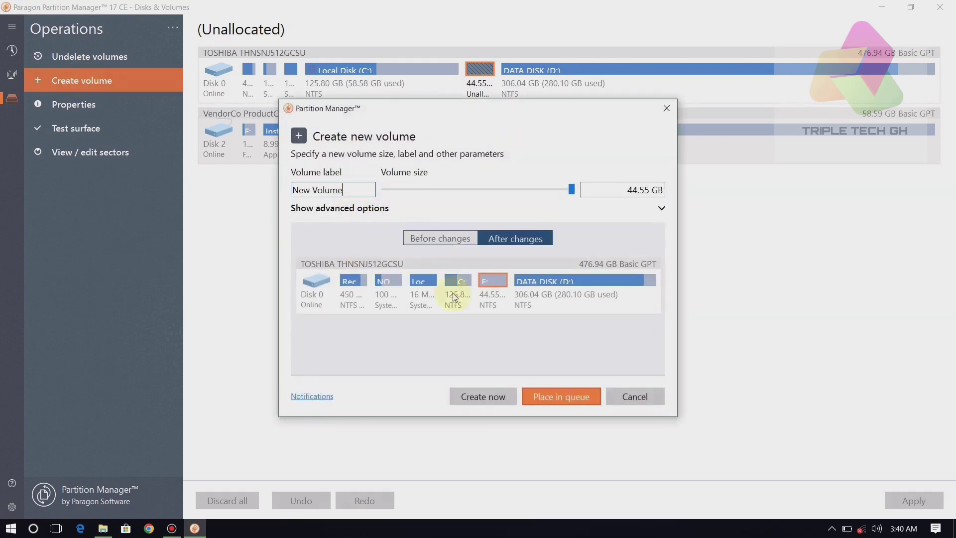
pyautogui.click(483, 396)
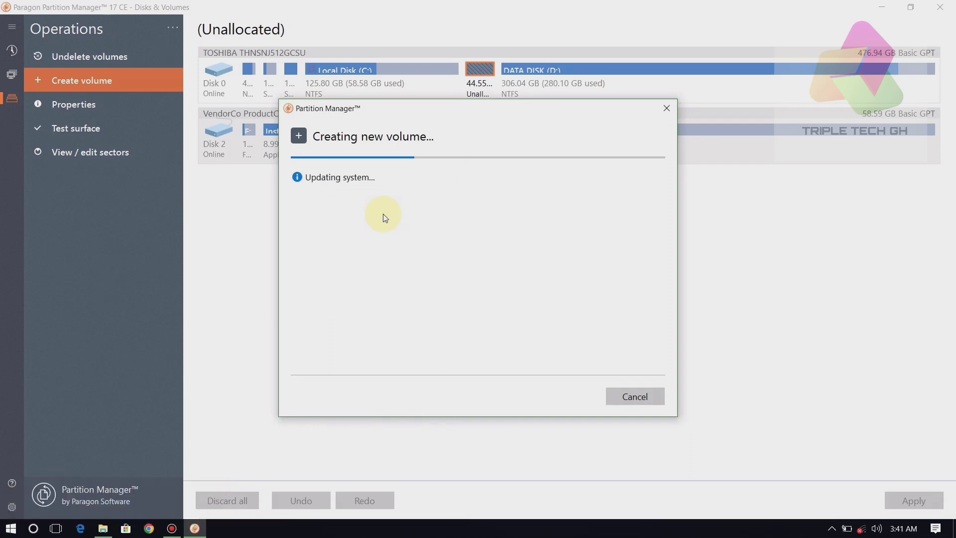
pyautogui.moveTo(445, 113); pyautogui.dragTo(443, 175)
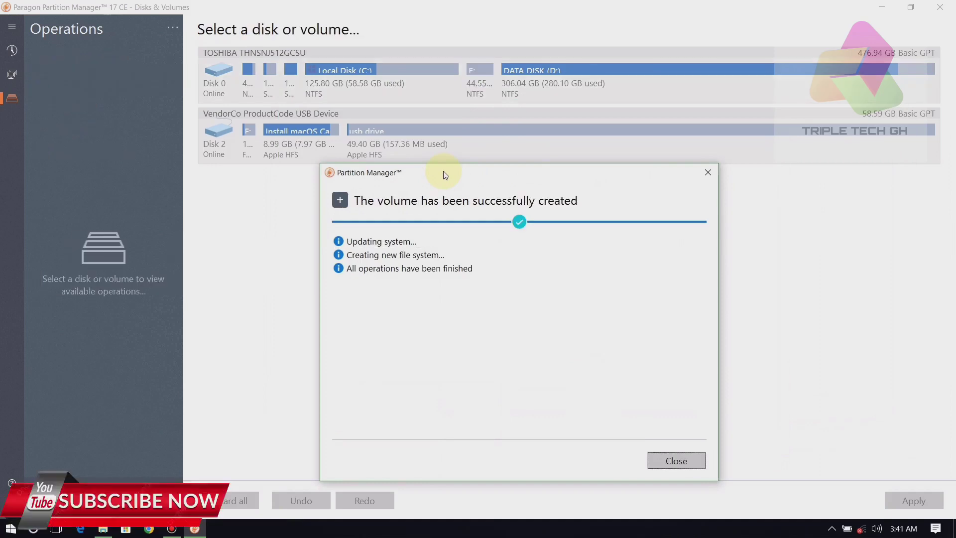
pyautogui.click(667, 466)
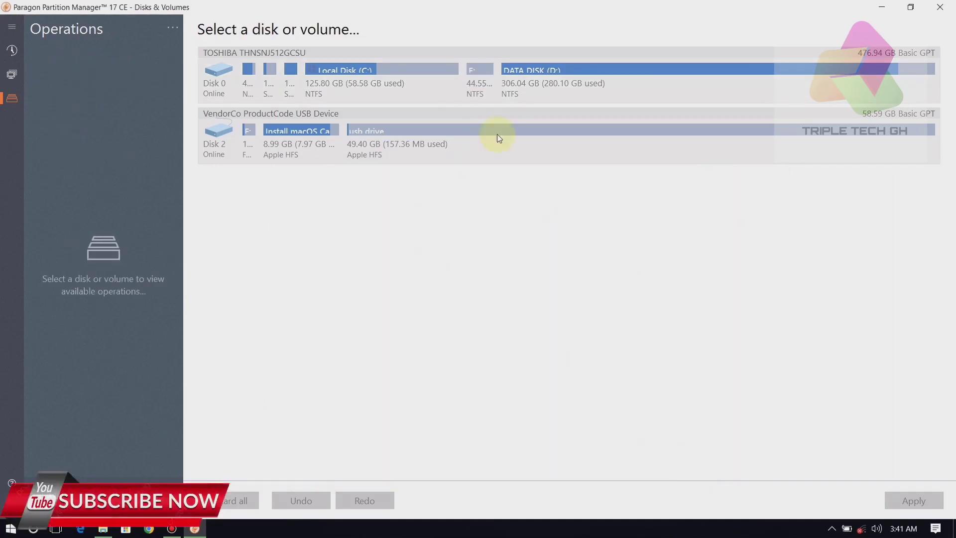
# - Set up formatting of New Volume (E:) as Apple HFS with the volume label Catalina SSD
pyautogui.click(474, 66)
pyautogui.click(80, 129)
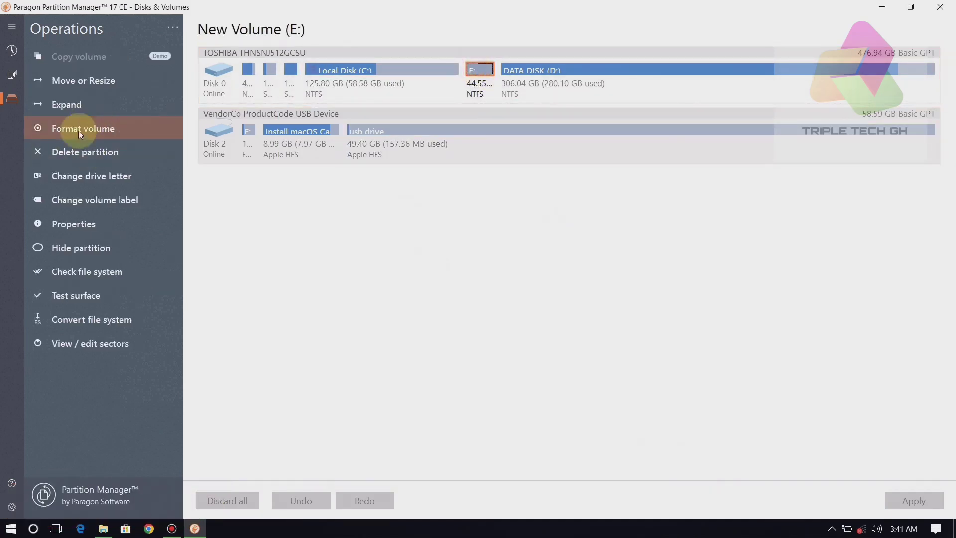
pyautogui.click(344, 207)
pyautogui.click(333, 284)
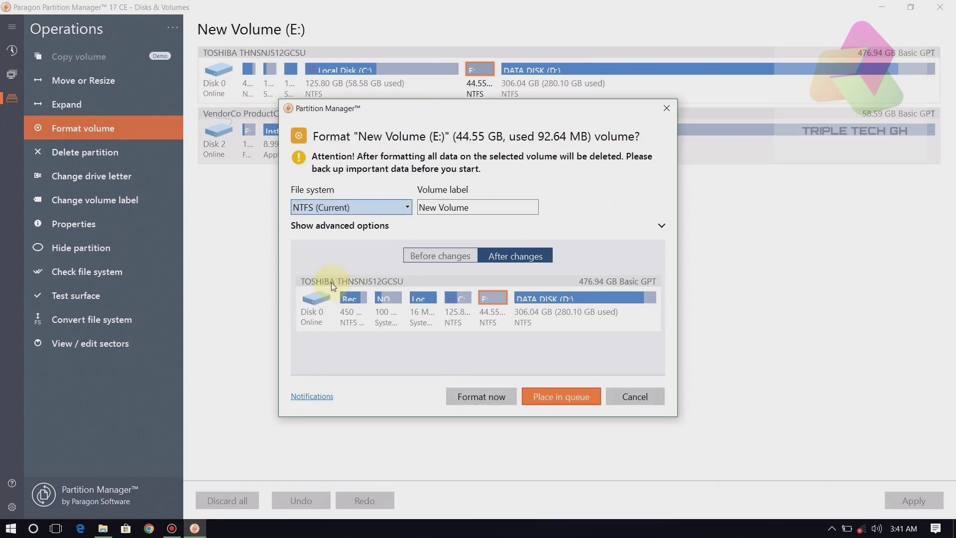
pyautogui.moveTo(487, 207); pyautogui.dragTo(385, 209)
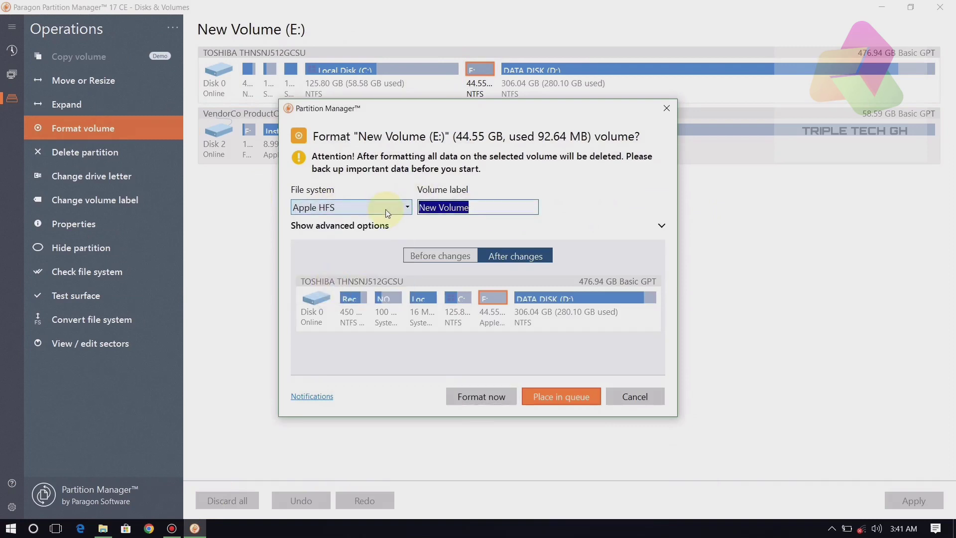
pyautogui.write('Catalina SSD')
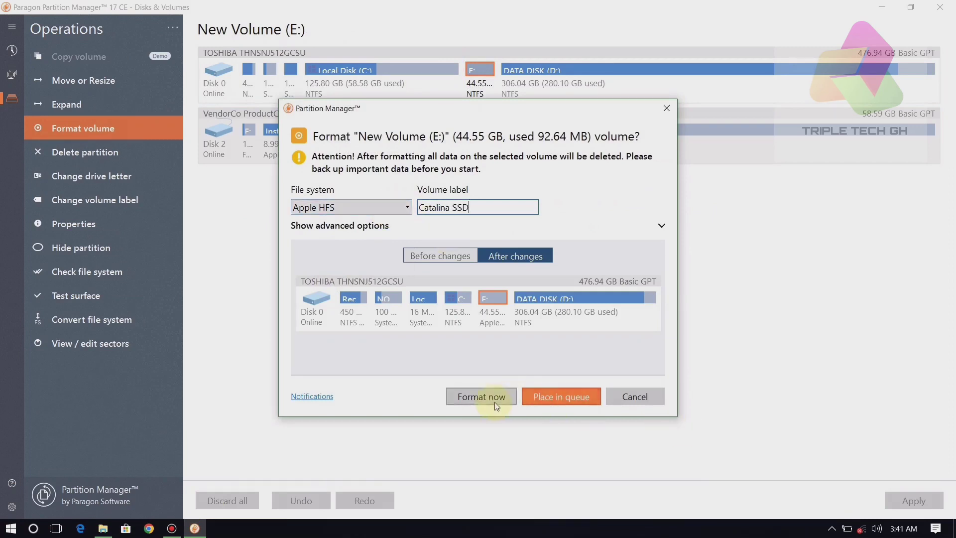
# - Confirm and run the immediate format of New Volume (E:), and quit Paragon Partition Manager
pyautogui.click(495, 401)
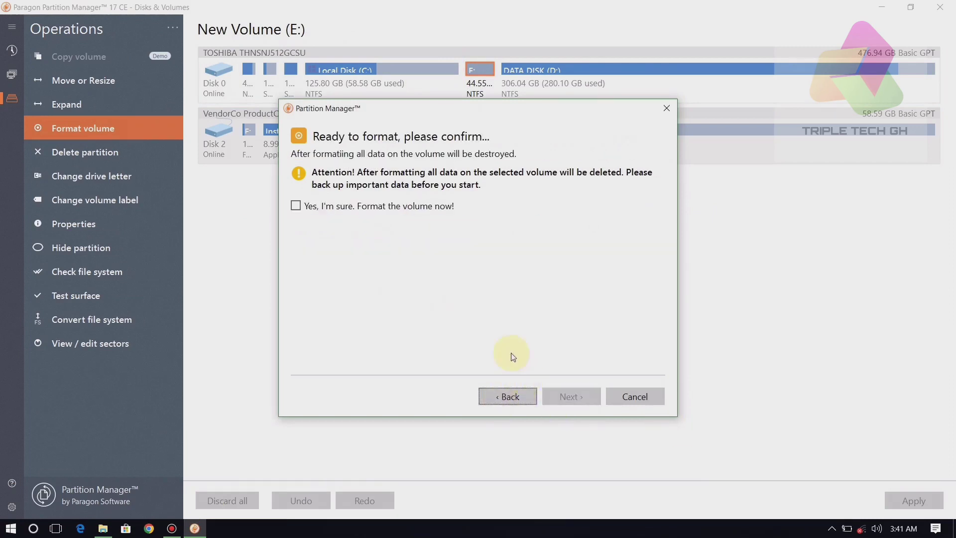
pyautogui.click(374, 211)
pyautogui.click(561, 395)
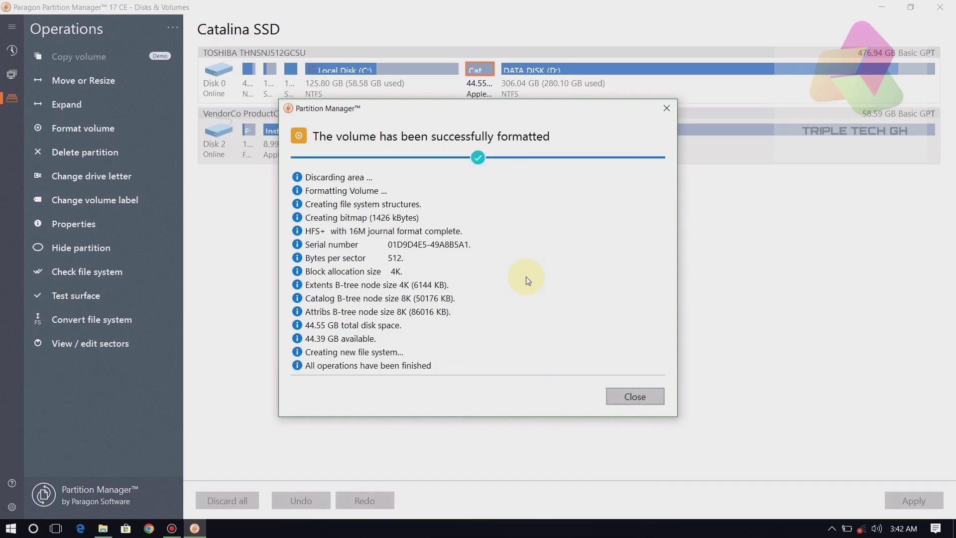
pyautogui.click(655, 391)
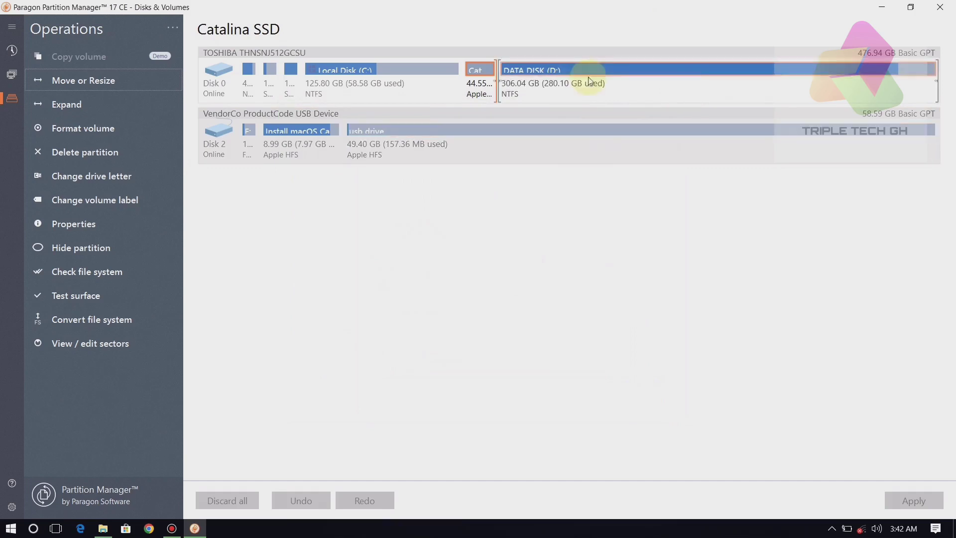
pyautogui.click(940, 7)
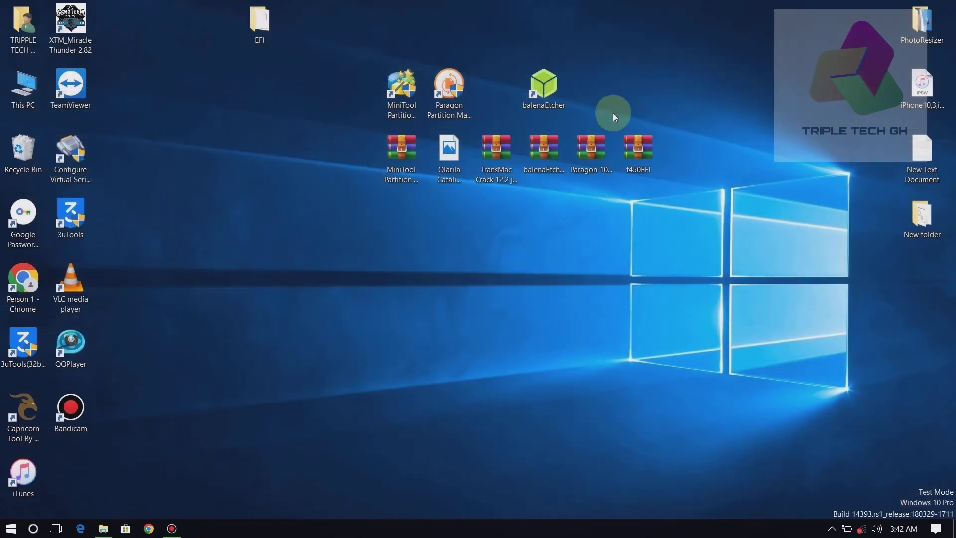
pyautogui.rightClick(267, 326)
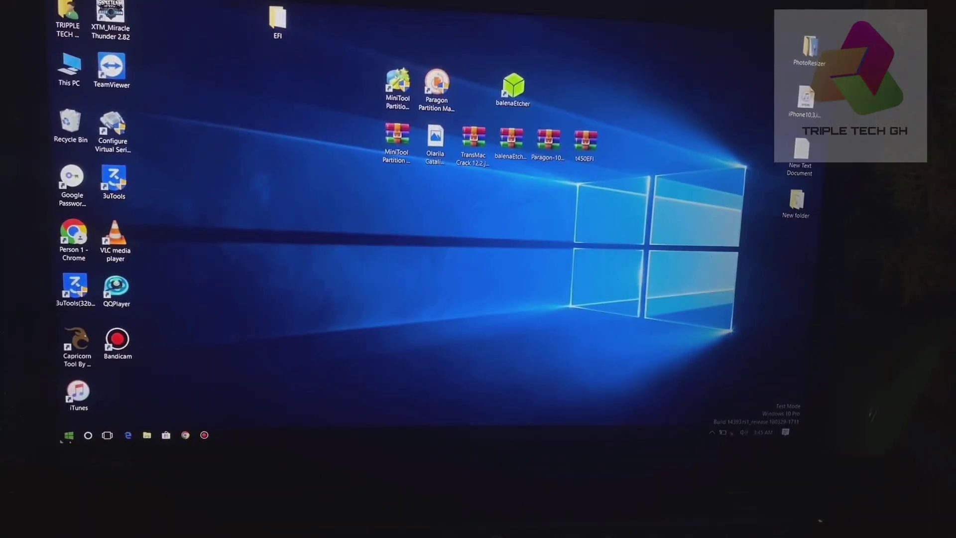
pyautogui.click(69, 434)
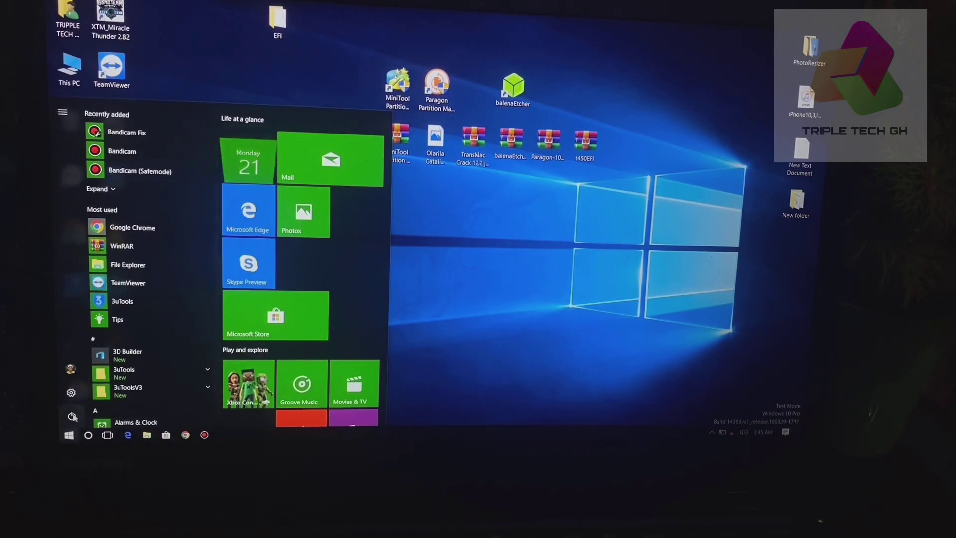
pyautogui.click(72, 417)
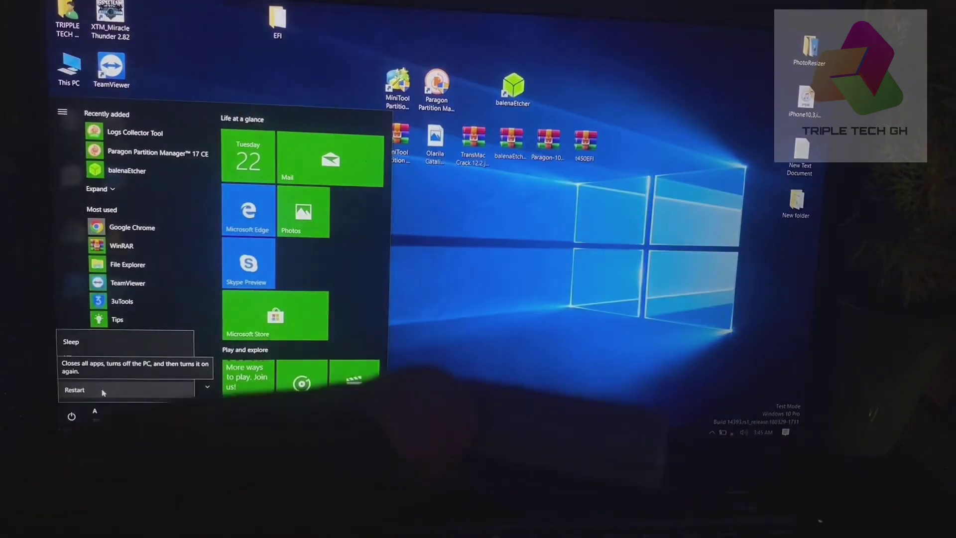
pyautogui.click(101, 392)
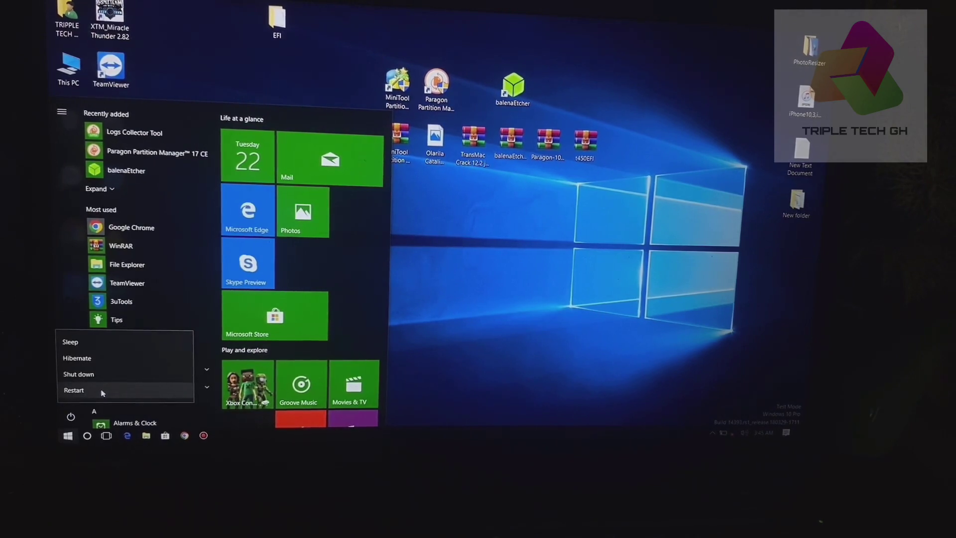
pyautogui.click(102, 391)
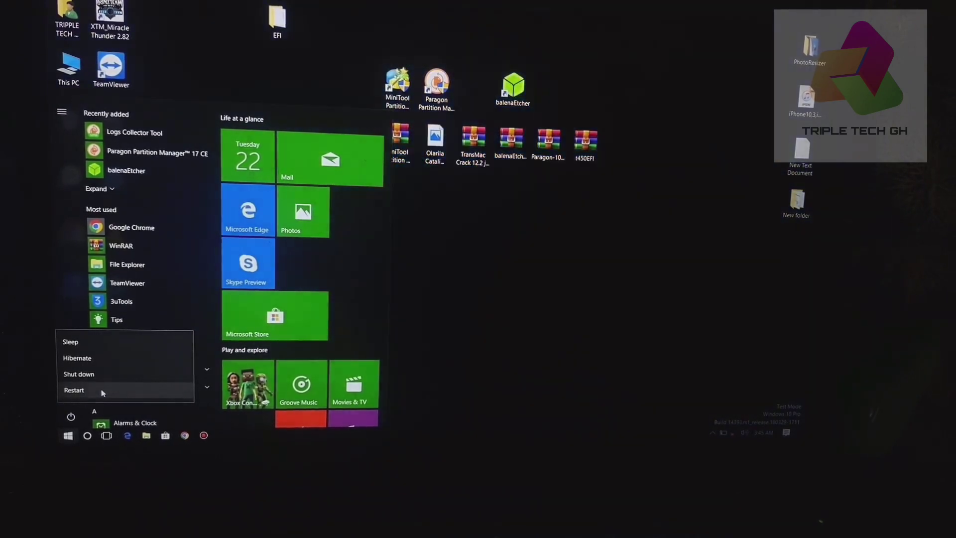
pyautogui.click(47, 42)
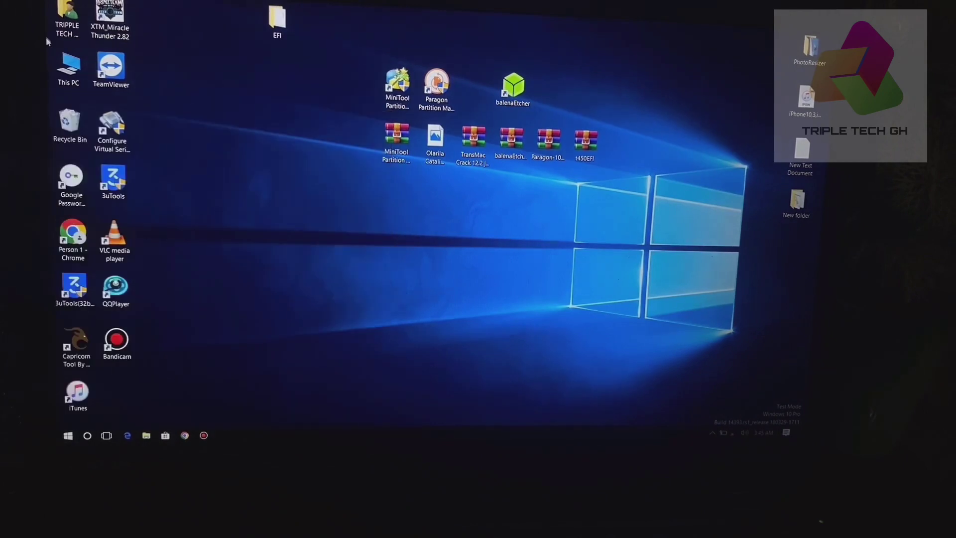
# - Check the drives in This PC for the EFI (F:) USB partition and close the window
pyautogui.doubleClick(62, 76)
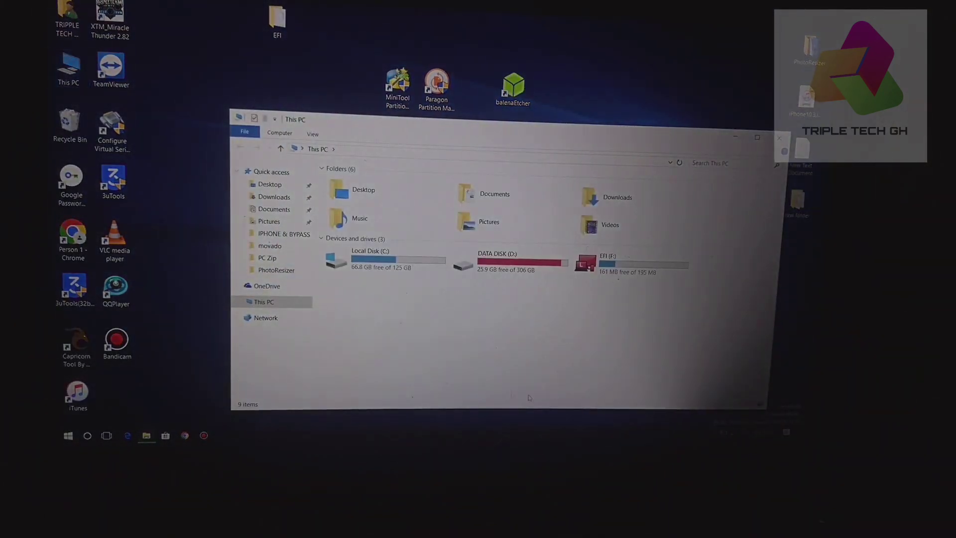
pyautogui.click(643, 273)
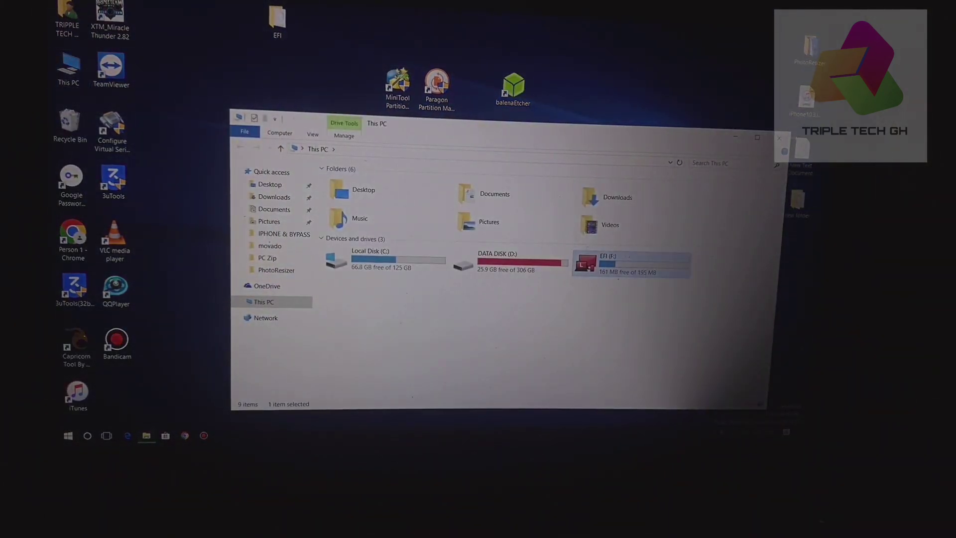
pyautogui.click(780, 137)
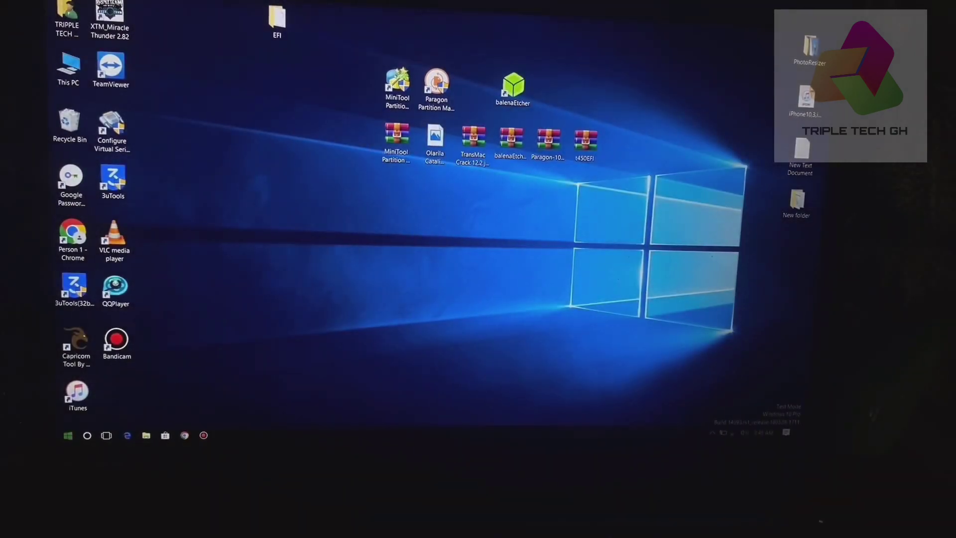
# - Restart the computer from Windows
pyautogui.click(68, 435)
pyautogui.click(71, 416)
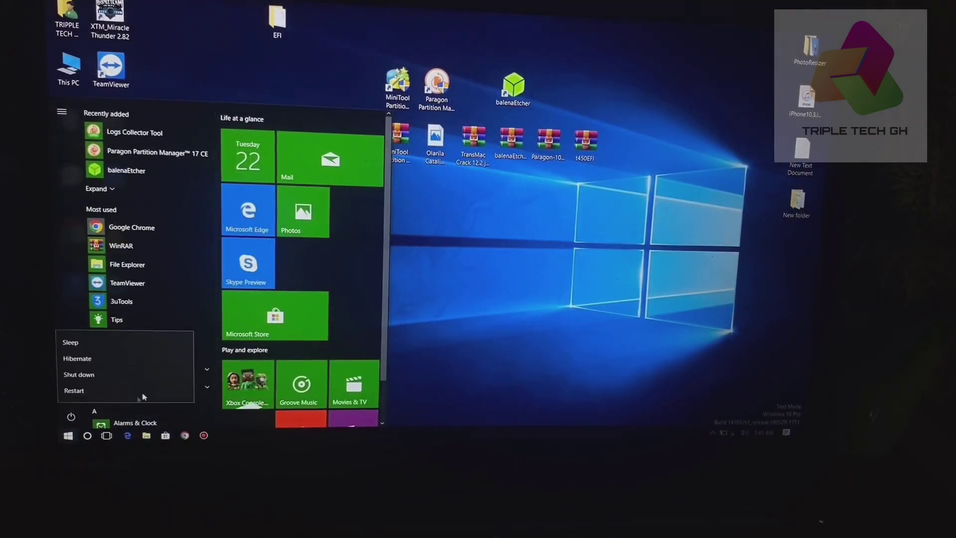
pyautogui.click(87, 391)
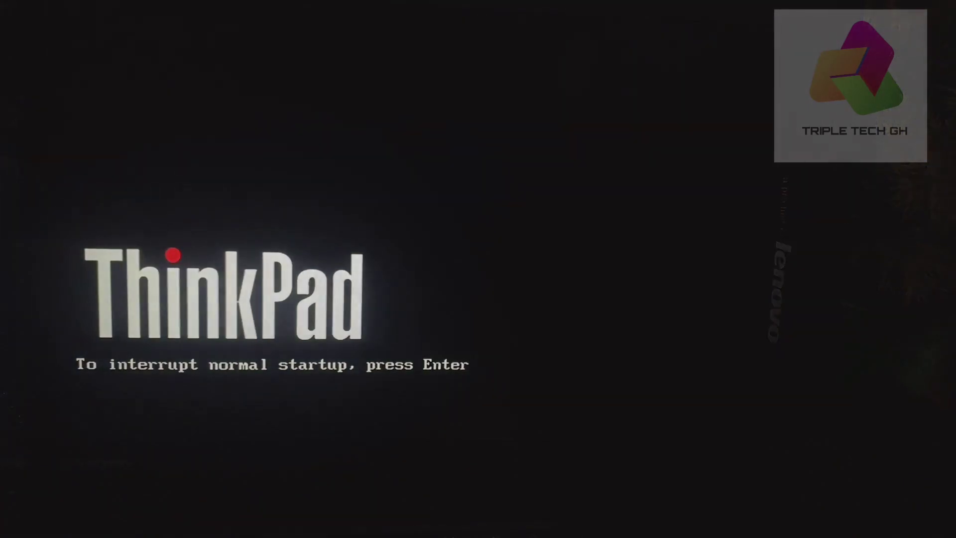
# - Interrupt the ThinkPad startup to reach the boot device selection and boot from USB HDD: VendorCo ProductCode
pyautogui.press('F12')
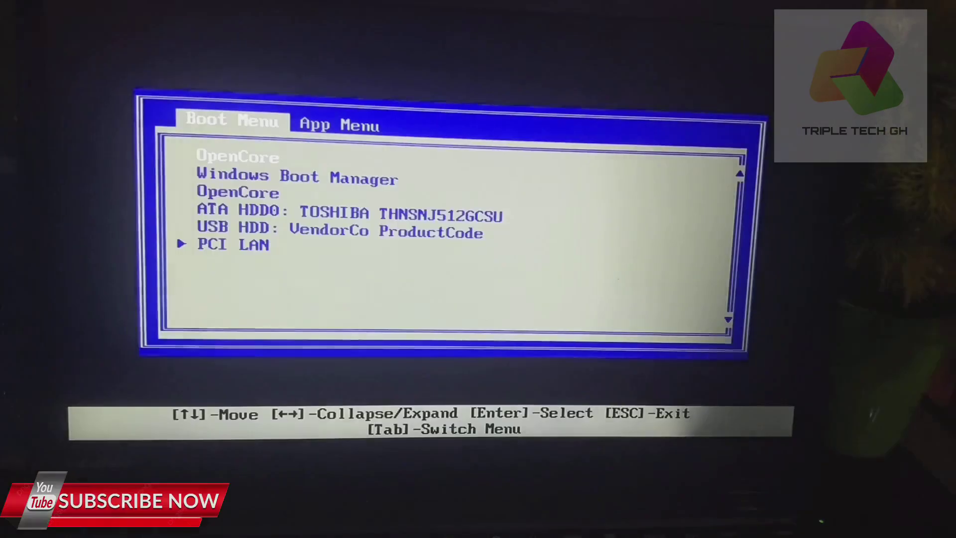
pyautogui.press('Down')
pyautogui.press('Down')
pyautogui.press('Down')
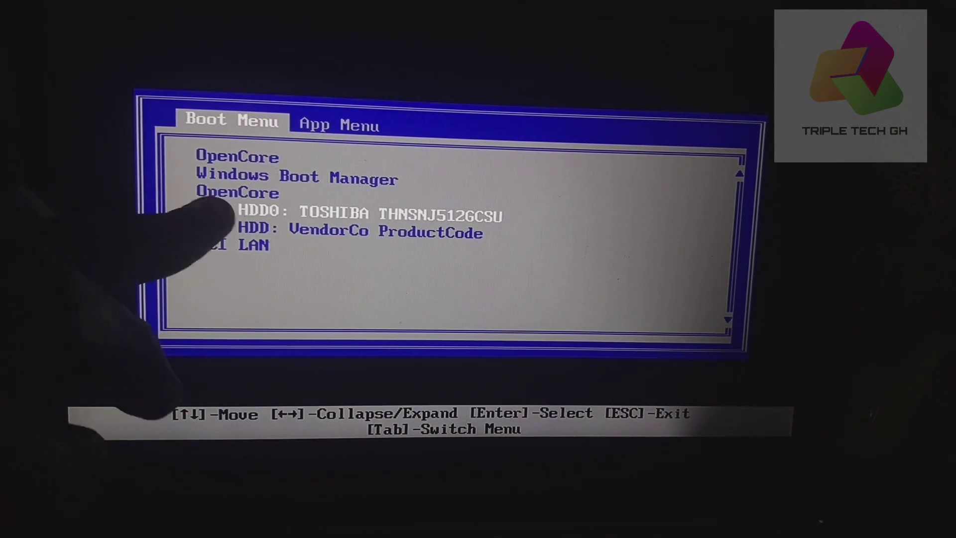
pyautogui.press('Down')
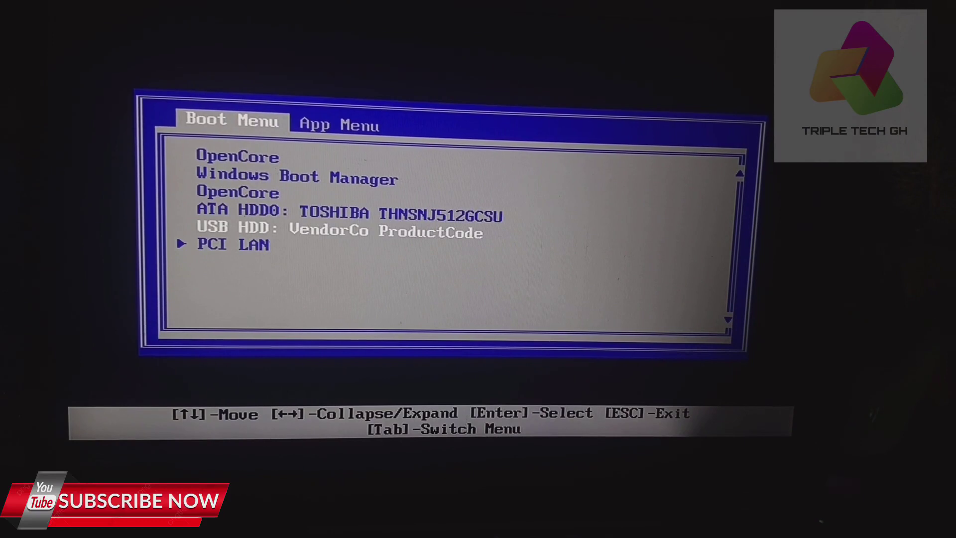
pyautogui.press('Return')
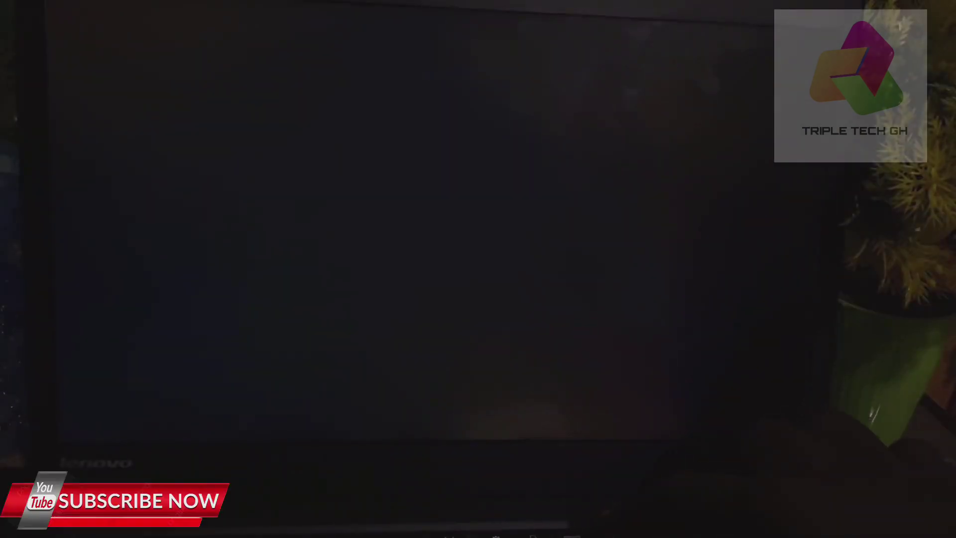